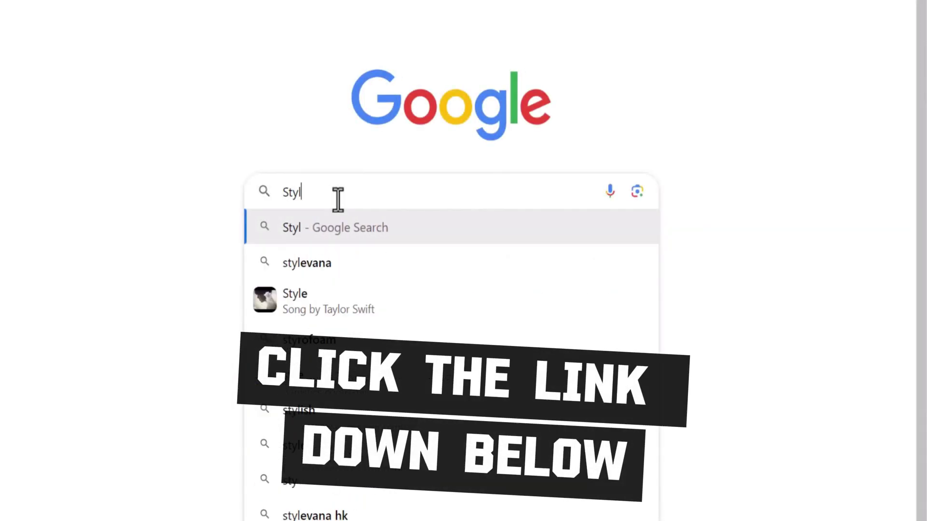
Go to the Stylar website and begin signing up with Start for Free.
{"action": "left_click", "coordinate": [337, 228]}
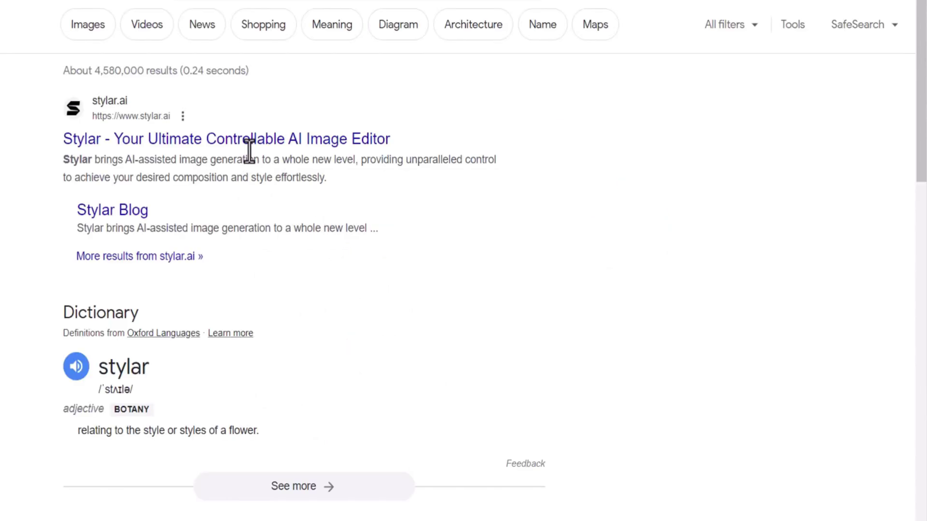
{"action": "left_click", "coordinate": [118, 109]}
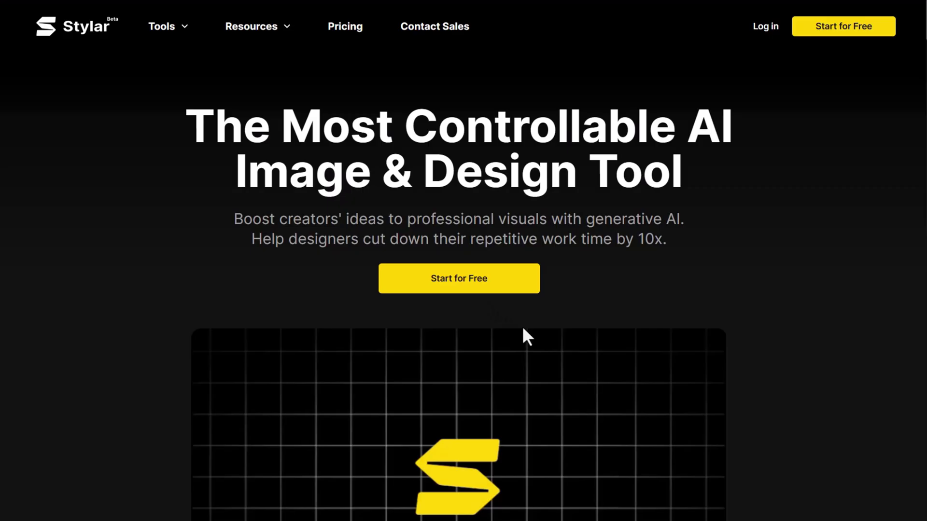
{"action": "left_click", "coordinate": [488, 285]}
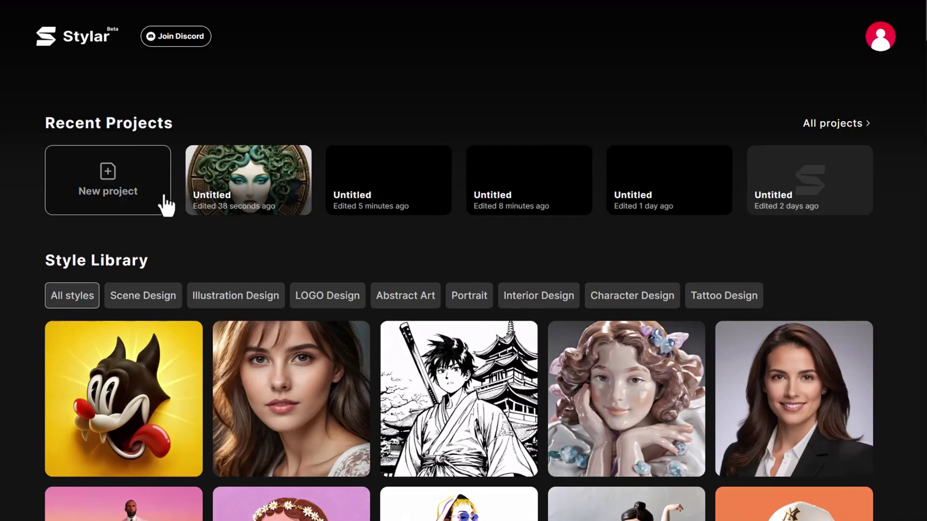
Create a new 1:1 (1536×1536) project and import the Duolingo owl logo.
{"action": "left_click", "coordinate": [110, 187]}
{"action": "left_click", "coordinate": [355, 399]}
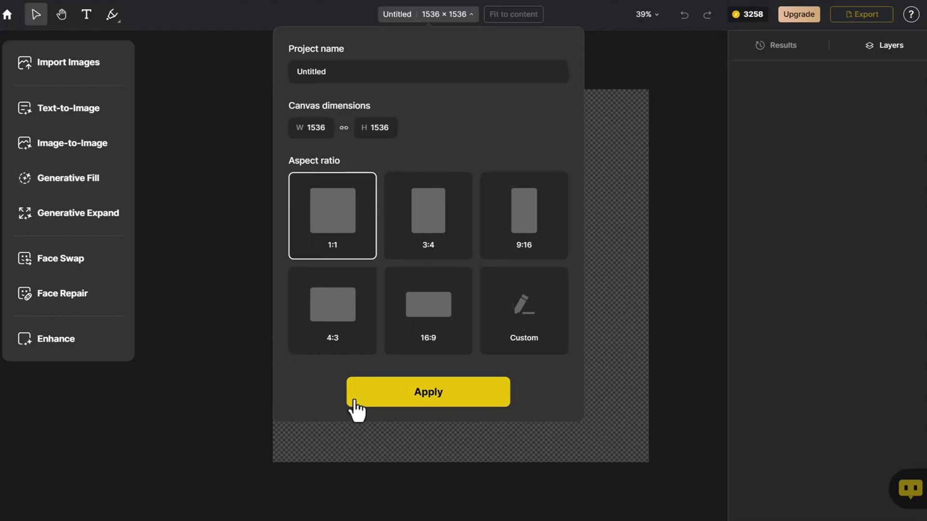
{"action": "left_click", "coordinate": [123, 70]}
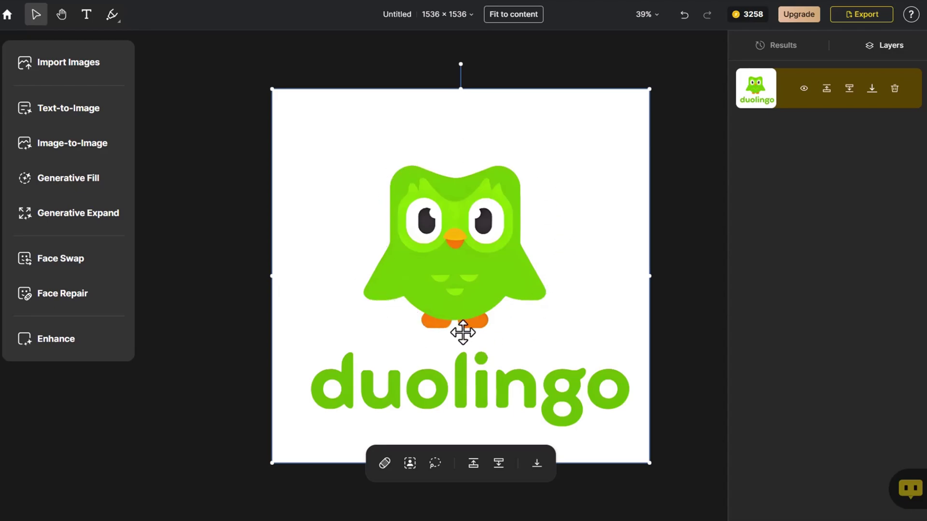
{"action": "left_click", "coordinate": [245, 273]}
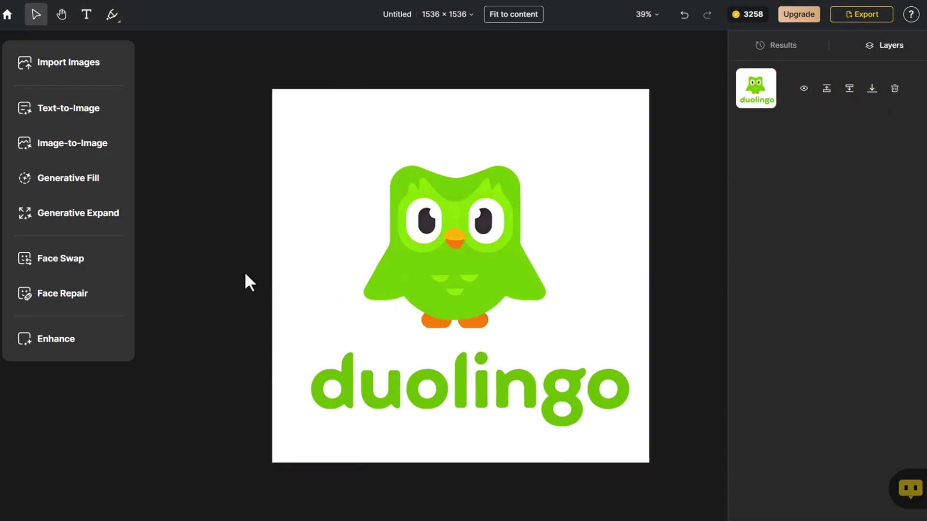
In Image-to-Image, enter a prompt for a smooth 3D cartoon of a small green big-eyed bird.
{"action": "left_click", "coordinate": [114, 148]}
{"action": "left_click", "coordinate": [113, 142]}
{"action": "type", "text": "A cartoon with a smooth surface 3D rendering of a small green bird"}
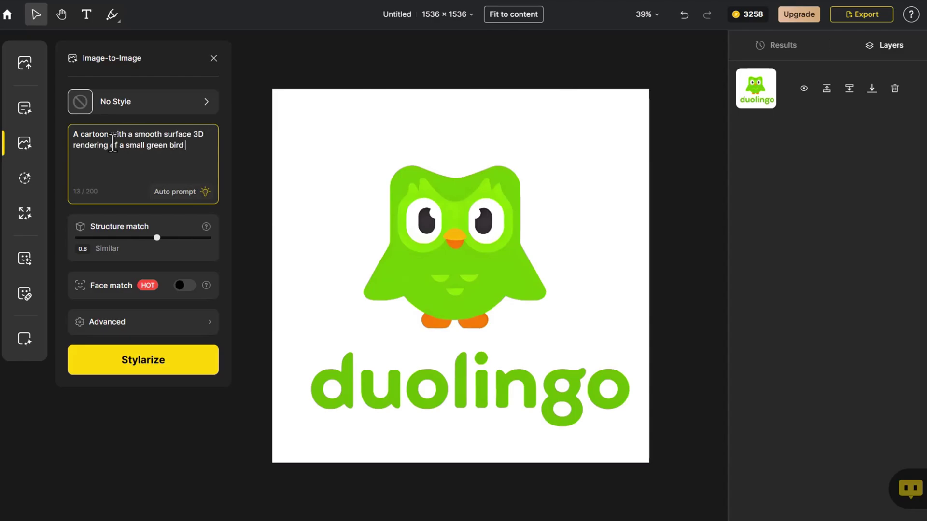
{"action": "type", "text": " with big eyes and a small beak. This character has two pupils and a yellow"}
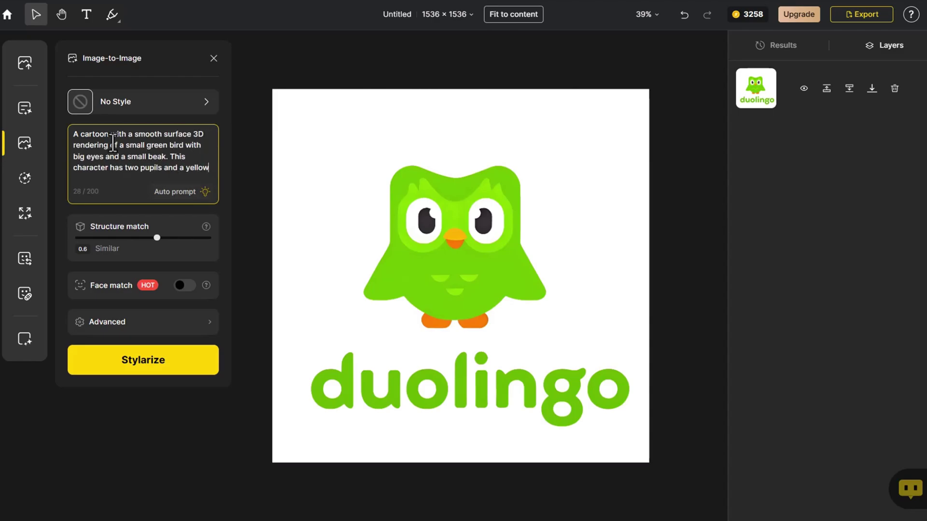
{"action": "type", "text": " beak. Underneath the owl, there is a lowercase inscription \"duolinguo\". The background of the image is pure white."}
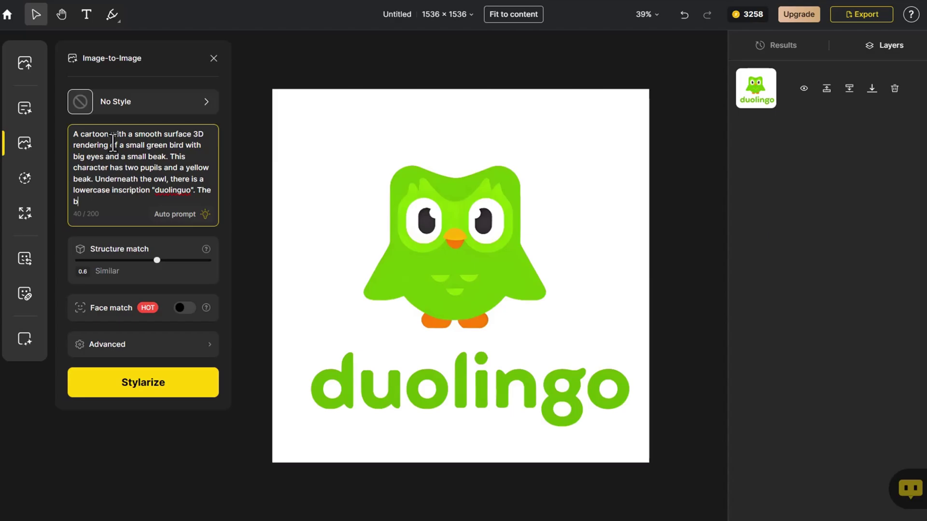
Choose the LOGO Design Playful Seaside style with intensity 0.3 and structure match 1.
{"action": "left_click", "coordinate": [146, 107]}
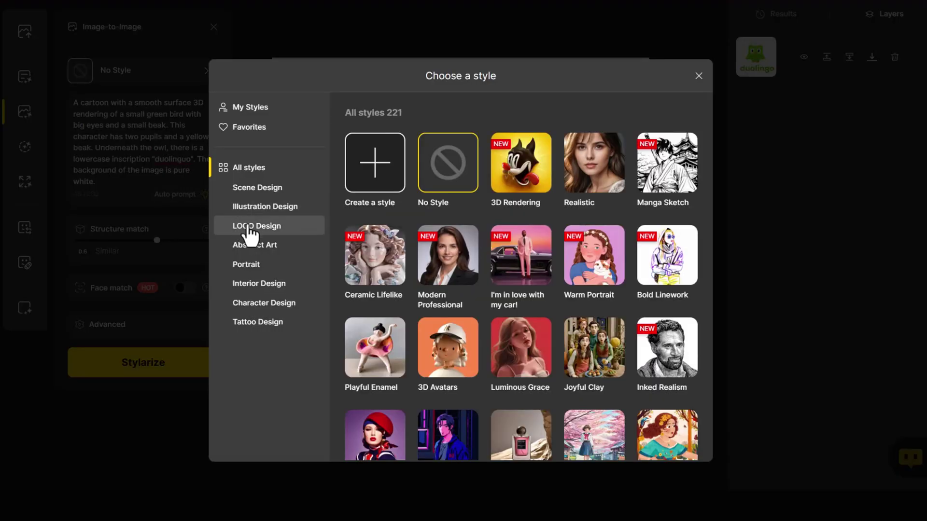
{"action": "left_click", "coordinate": [248, 227]}
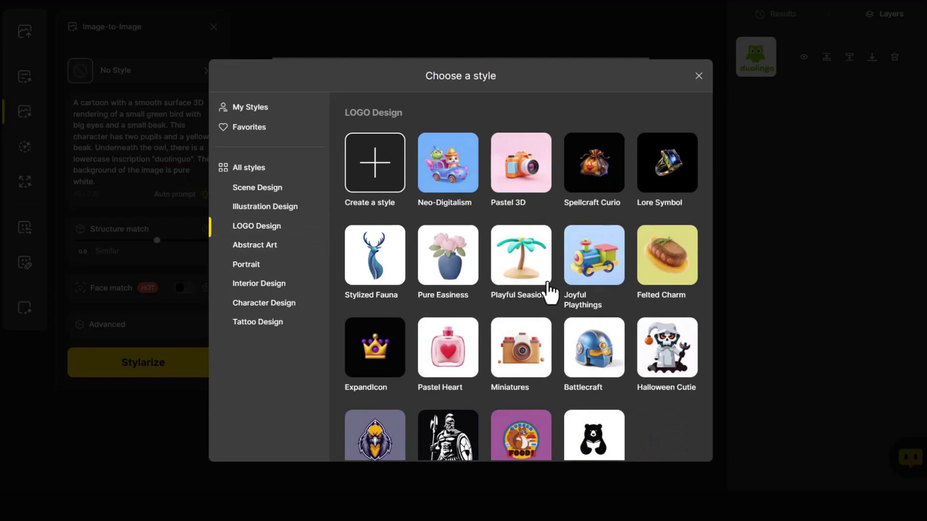
{"action": "left_click", "coordinate": [523, 263]}
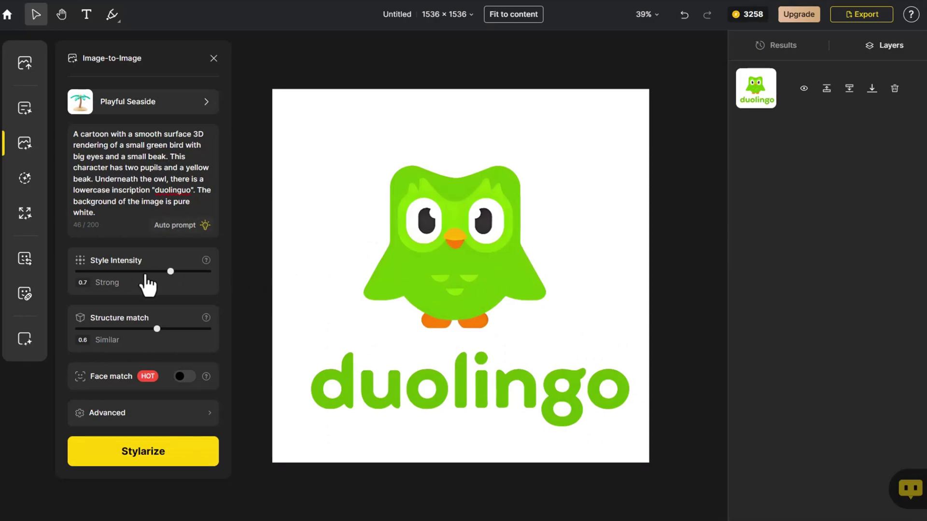
{"action": "left_click", "coordinate": [115, 272]}
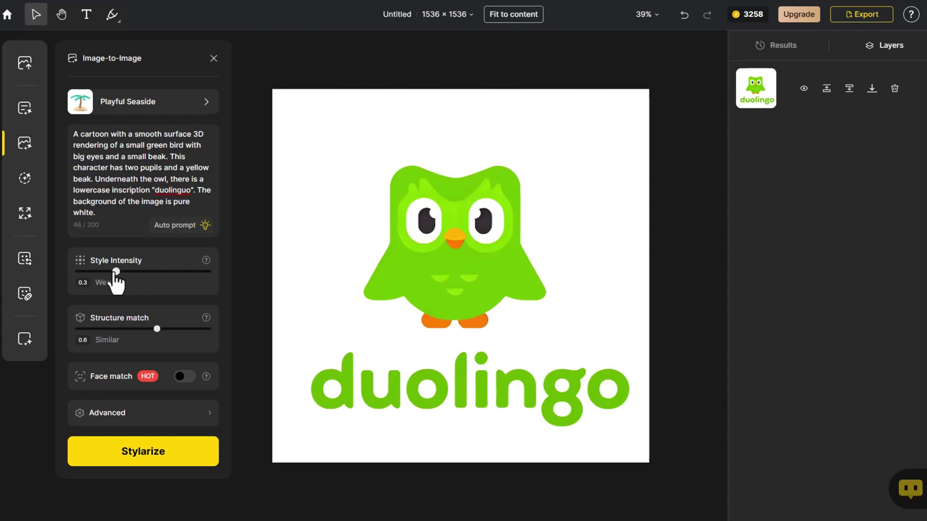
{"action": "left_click", "coordinate": [211, 330]}
Generate the 3D owl variations and place the fourth one on the canvas.
{"action": "left_click", "coordinate": [197, 453]}
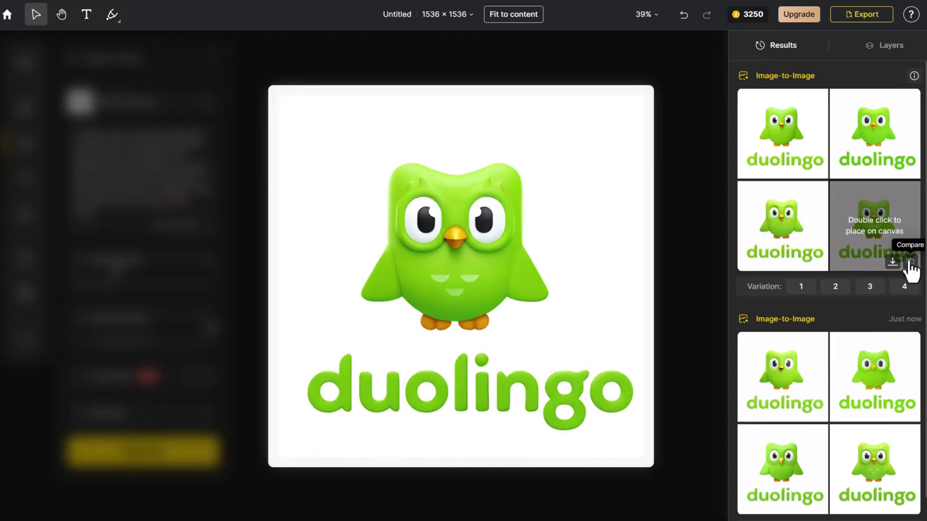
{"action": "double_click", "coordinate": [881, 227]}
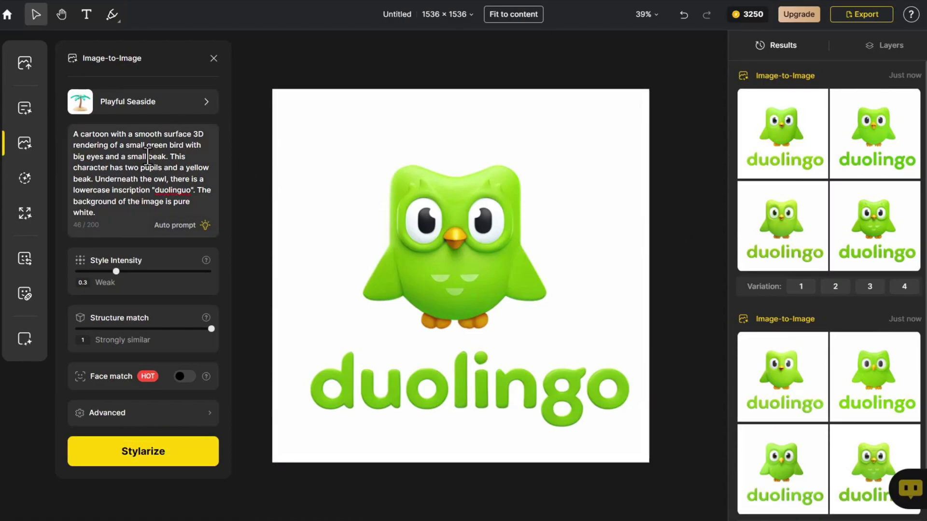
Set up a Generative Fill with prompt 'bachelor cap' in the Playful Seaside style.
{"action": "left_click", "coordinate": [25, 179]}
{"action": "left_click", "coordinate": [97, 278]}
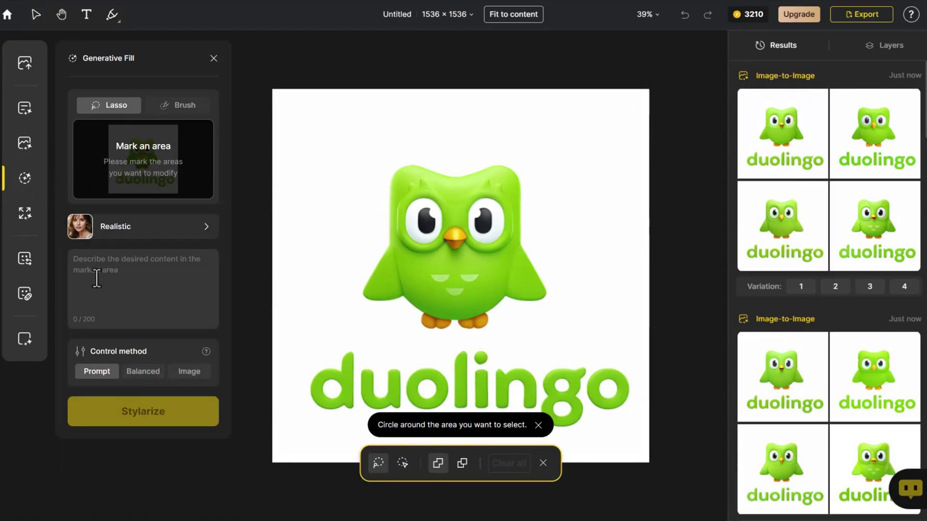
{"action": "type", "text": "bachelor cap"}
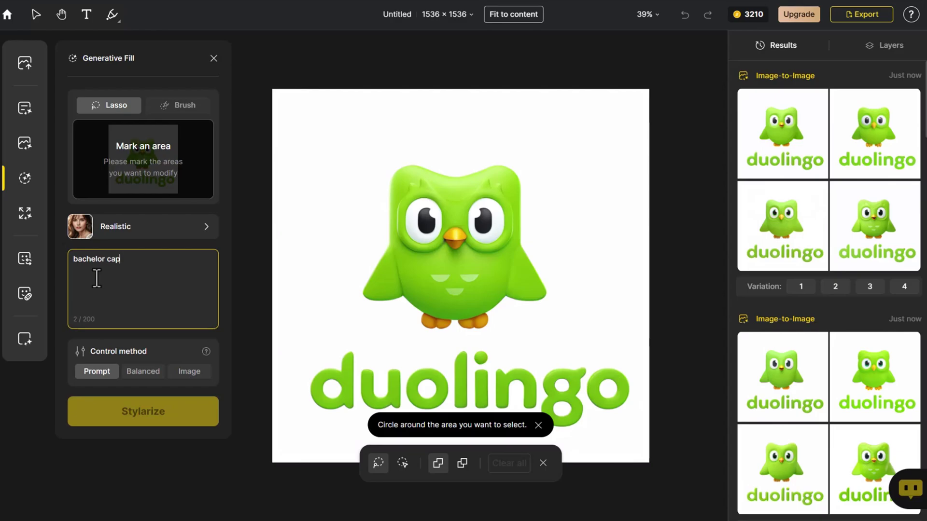
{"action": "left_click", "coordinate": [128, 236]}
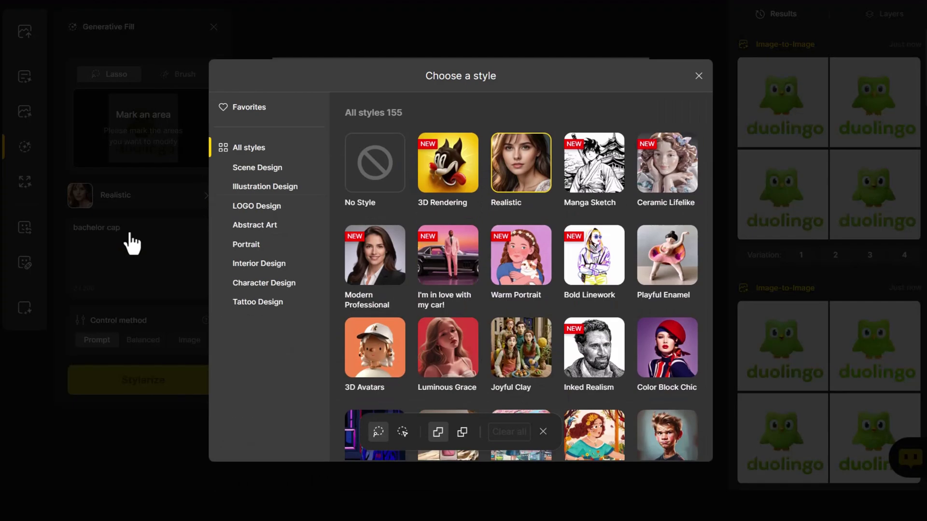
{"action": "left_click", "coordinate": [231, 208]}
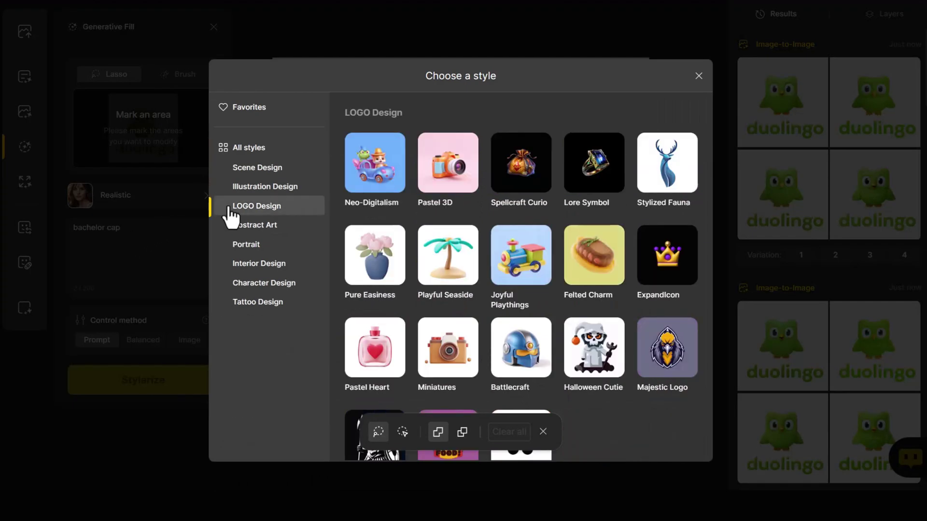
{"action": "left_click", "coordinate": [423, 243]}
Brush the area above the owl's head, generate caps, and place the third result.
{"action": "left_click", "coordinate": [203, 109]}
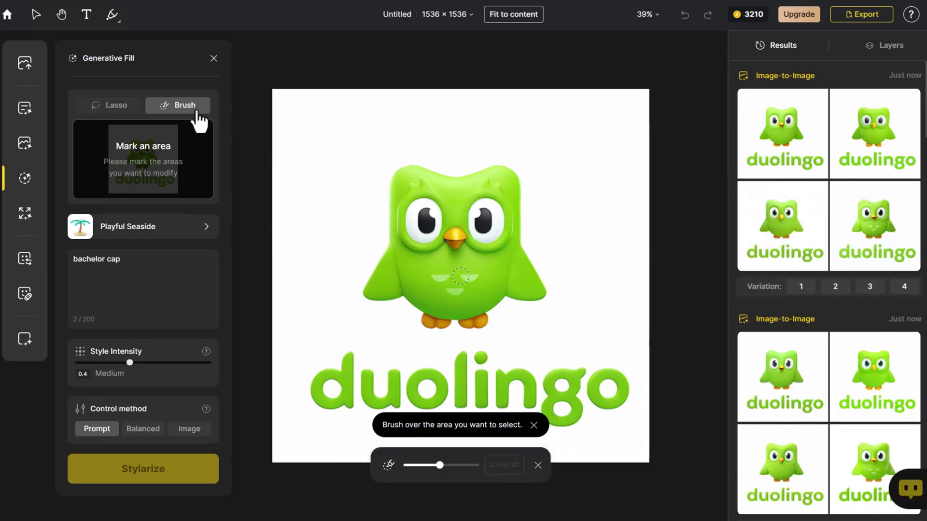
{"action": "mouse_move", "coordinate": [449, 144]}
{"action": "left_mouse_down"}
{"action": "mouse_move", "coordinate": [418, 147]}
{"action": "mouse_move", "coordinate": [490, 150]}
{"action": "mouse_move", "coordinate": [443, 169]}
{"action": "left_mouse_up"}
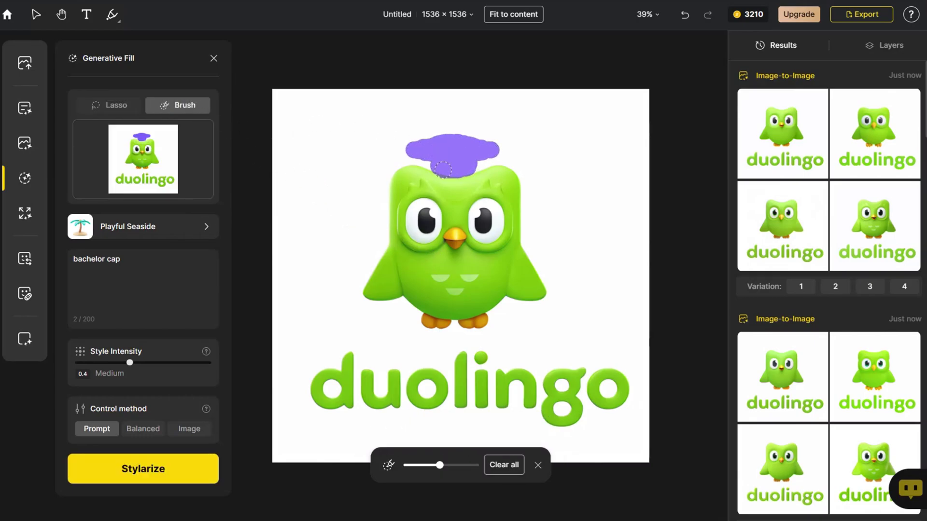
{"action": "left_click", "coordinate": [193, 471]}
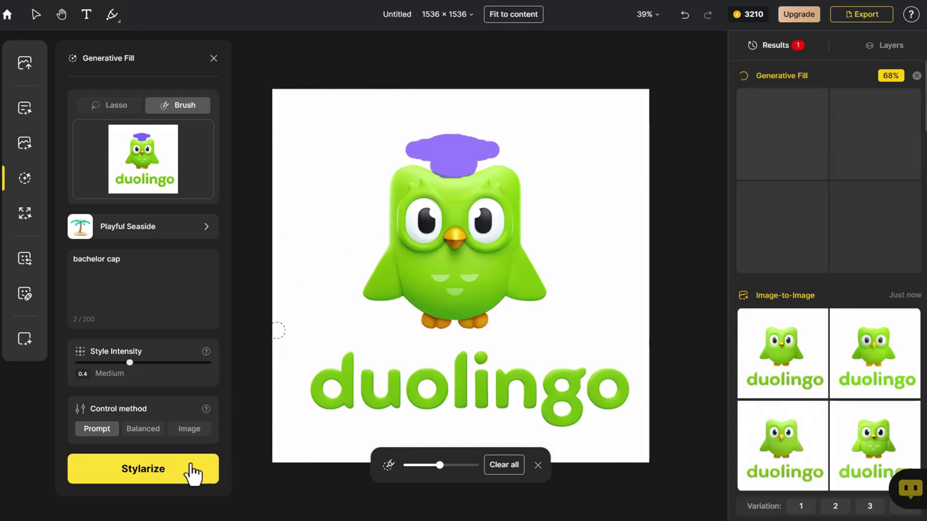
{"action": "mouse_move", "coordinate": [784, 265]}
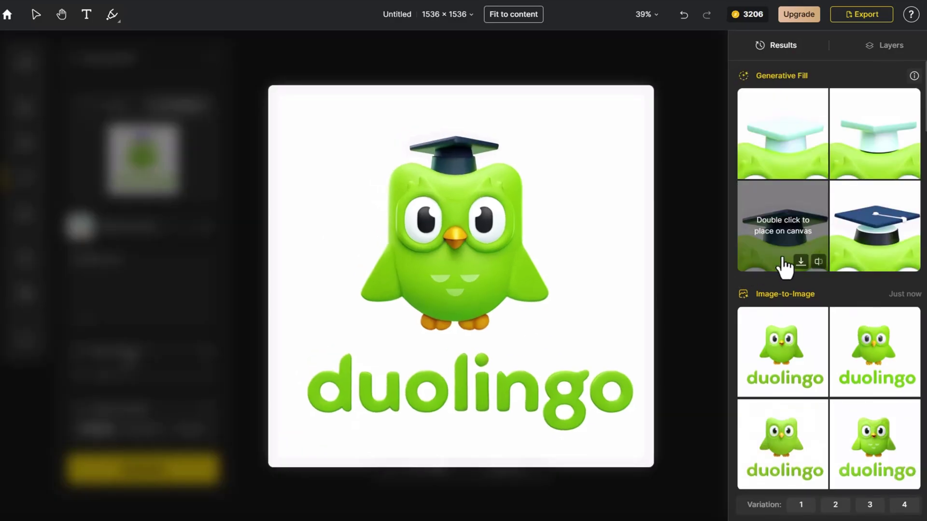
{"action": "left_click", "coordinate": [818, 262]}
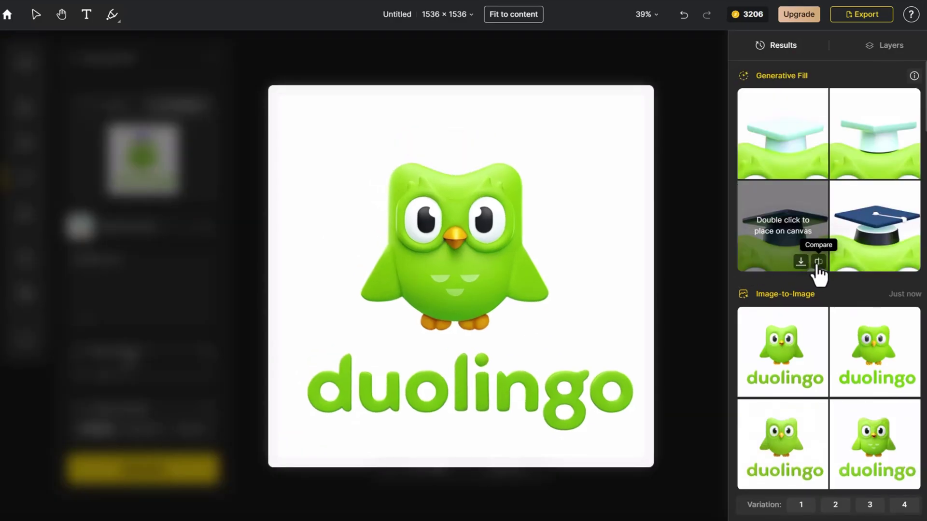
{"action": "double_click", "coordinate": [790, 234]}
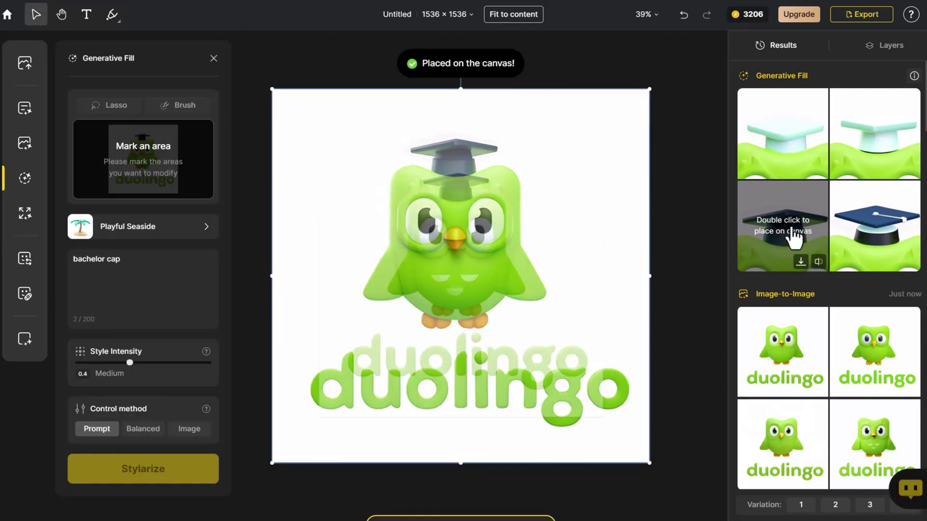
Change the fill prompt to 'black teach sticks' and use the Realistic style.
{"action": "triple_click", "coordinate": [167, 278]}
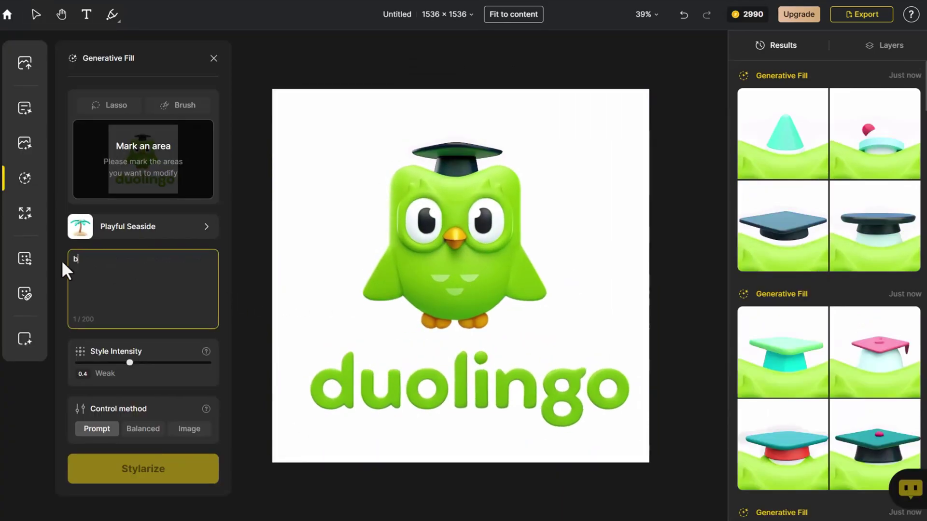
{"action": "type", "text": "teach sticks"}
{"action": "left_click", "coordinate": [122, 228]}
{"action": "left_click", "coordinate": [229, 152]}
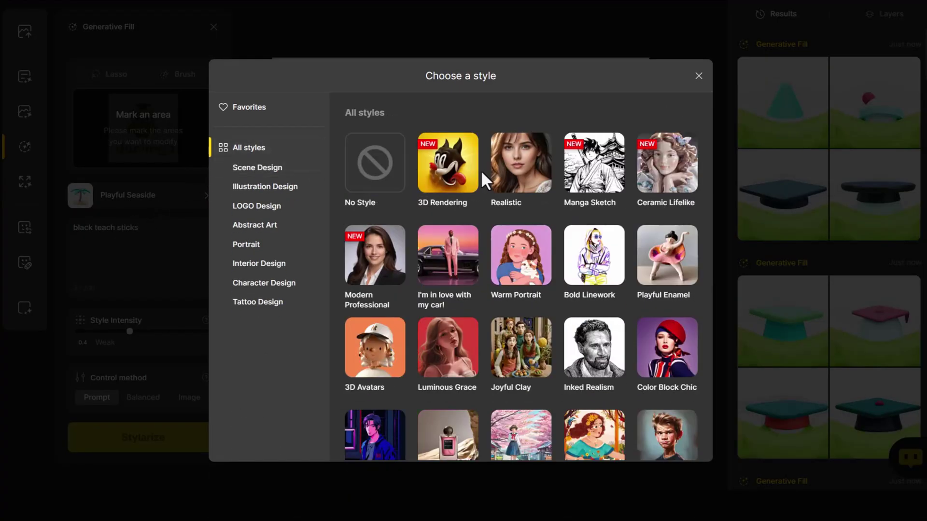
{"action": "left_click", "coordinate": [489, 179]}
Brush a stick-shaped area beside the wing, generate sticks, and place the third result.
{"action": "left_click", "coordinate": [201, 112]}
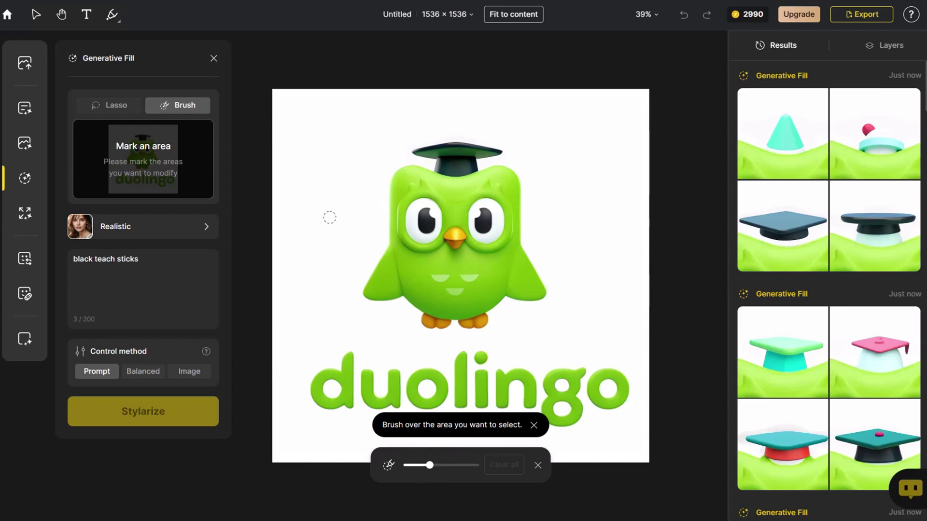
{"action": "left_click_drag", "start_coordinate": [327, 211], "coordinate": [378, 308]}
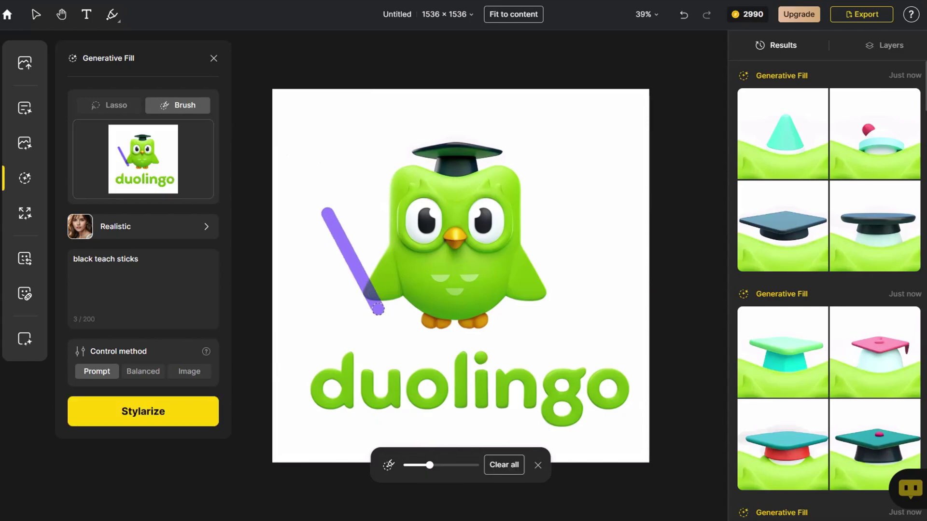
{"action": "left_click", "coordinate": [188, 421]}
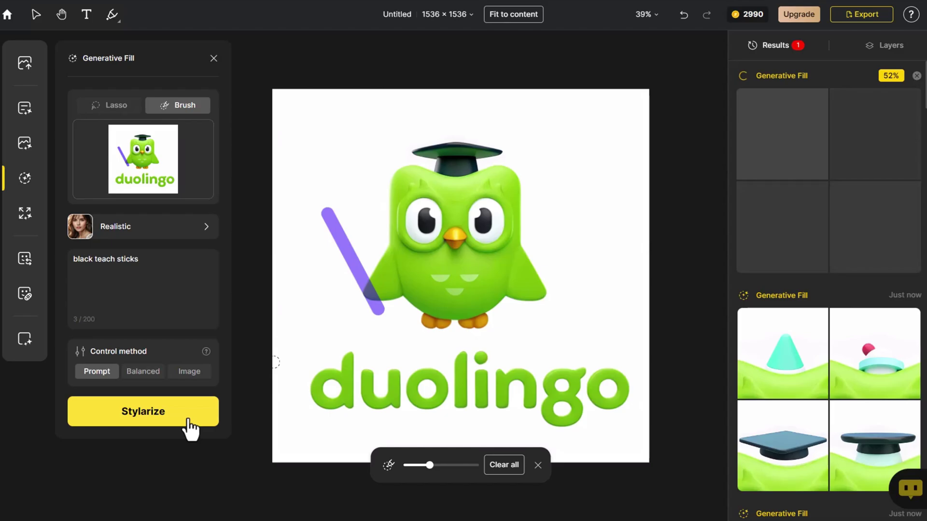
{"action": "mouse_move", "coordinate": [768, 265]}
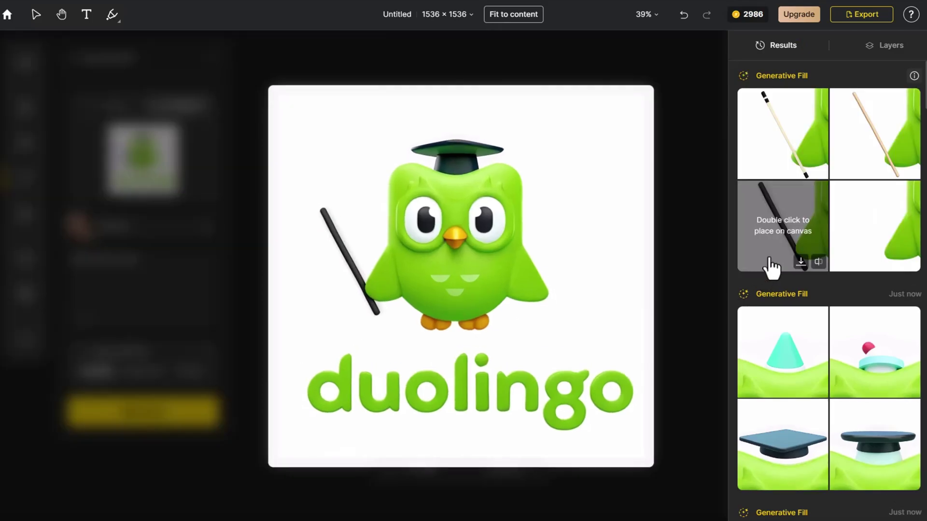
{"action": "left_click", "coordinate": [819, 262]}
{"action": "double_click", "coordinate": [778, 239]}
Prompt 'silver glasses', brush over both eyes with a smaller brush, and generate glasses.
{"action": "left_click_drag", "start_coordinate": [140, 259], "coordinate": [62, 259]}
{"action": "type", "text": "silver glasses"}
{"action": "left_click", "coordinate": [177, 108]}
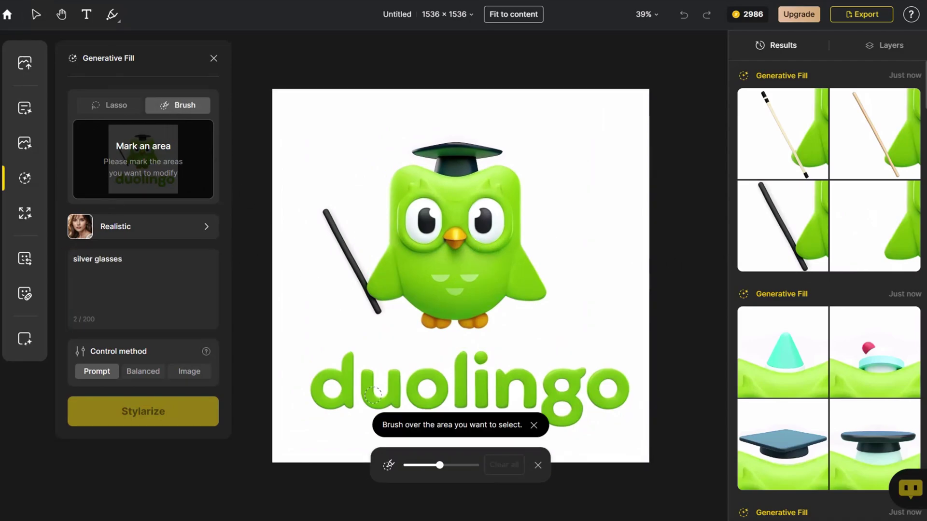
{"action": "left_click_drag", "start_coordinate": [439, 465], "coordinate": [427, 465]}
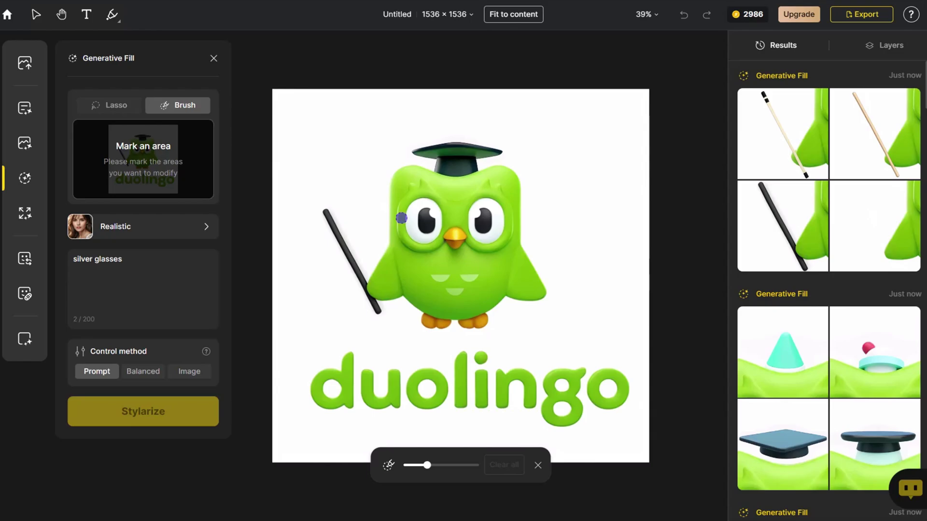
{"action": "mouse_move", "coordinate": [401, 218]}
{"action": "left_mouse_down"}
{"action": "mouse_move", "coordinate": [434, 234]}
{"action": "mouse_move", "coordinate": [483, 214]}
{"action": "mouse_move", "coordinate": [512, 231]}
{"action": "mouse_move", "coordinate": [516, 213]}
{"action": "left_mouse_up"}
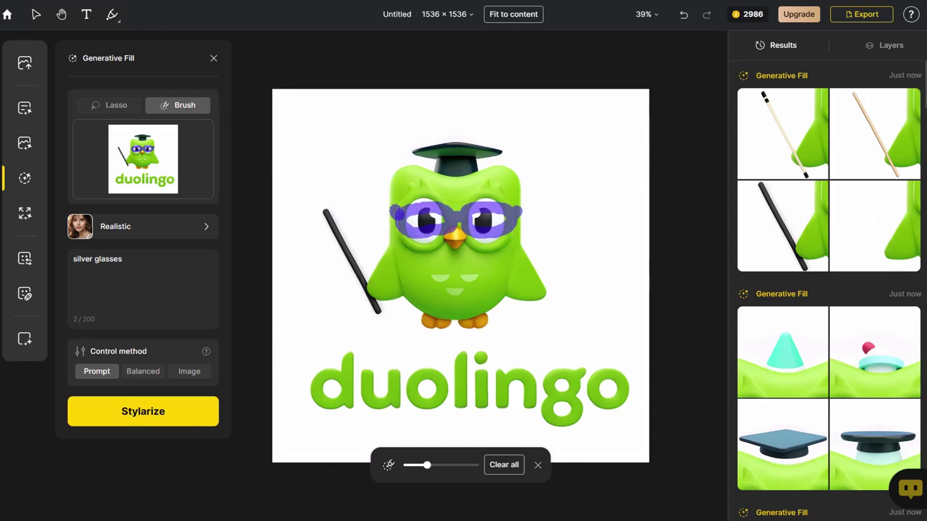
{"action": "left_click", "coordinate": [190, 411]}
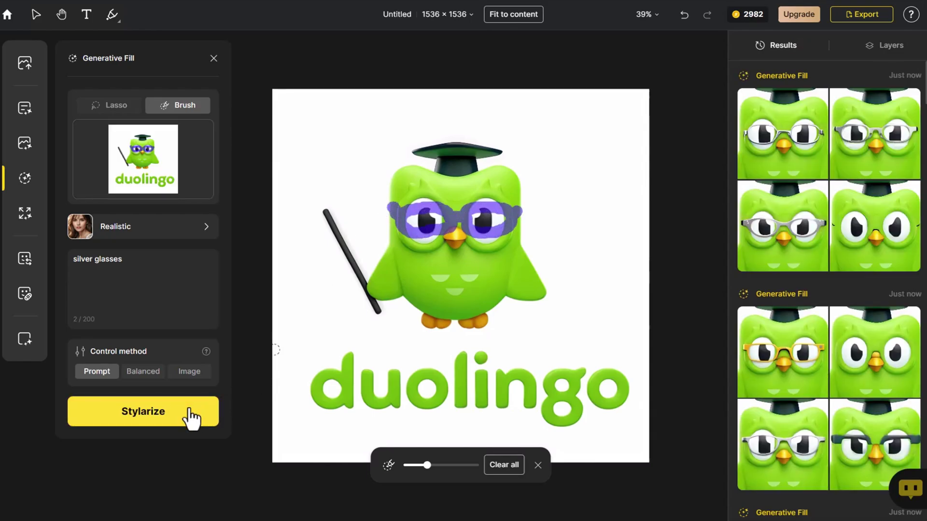
{"action": "mouse_move", "coordinate": [760, 130]}
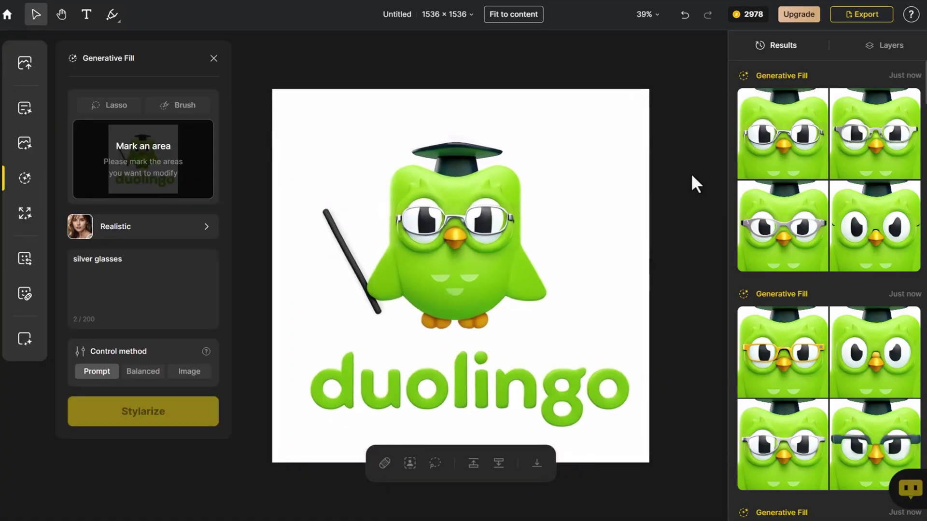
Prompt 'bowtie', lasso the owl's chest, and place the gold bowtie result.
{"action": "left_click_drag", "start_coordinate": [199, 253], "coordinate": [65, 260]}
{"action": "type", "text": "bowtie"}
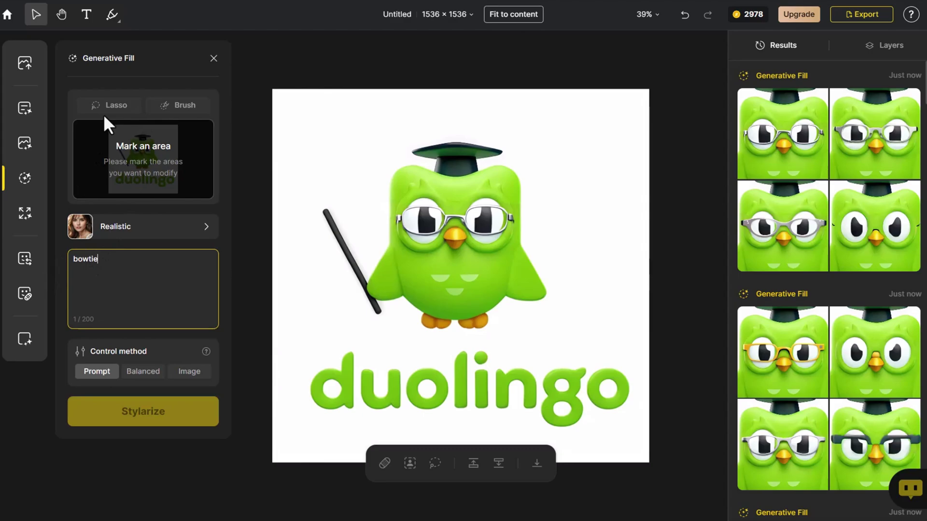
{"action": "left_click", "coordinate": [109, 105]}
{"action": "mouse_move", "coordinate": [455, 261]}
{"action": "left_mouse_down"}
{"action": "mouse_move", "coordinate": [470, 256]}
{"action": "mouse_move", "coordinate": [473, 268]}
{"action": "mouse_move", "coordinate": [436, 253]}
{"action": "mouse_move", "coordinate": [437, 268]}
{"action": "left_mouse_up"}
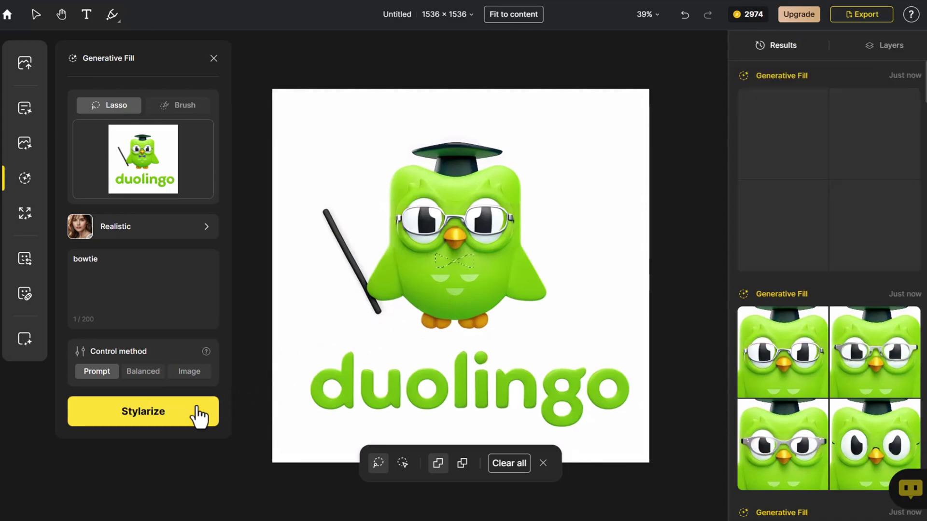
{"action": "mouse_move", "coordinate": [783, 155]}
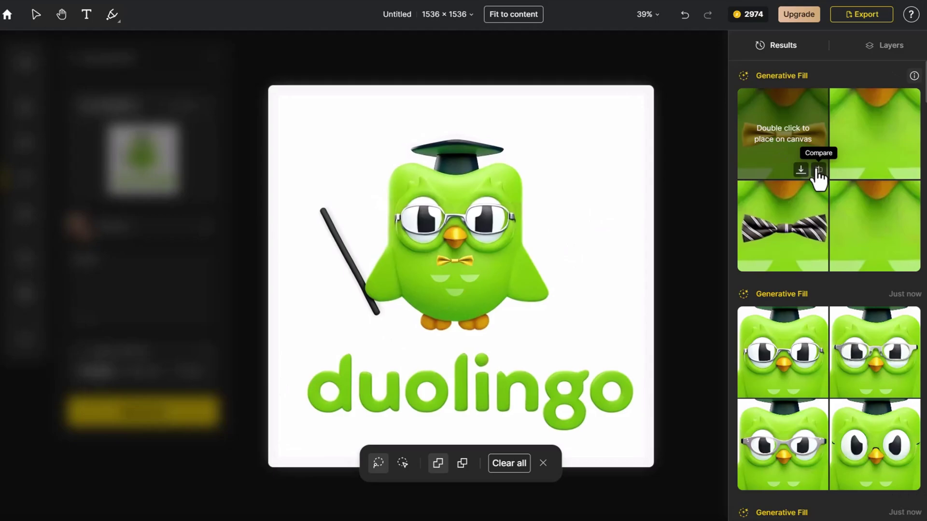
{"action": "double_click", "coordinate": [788, 137]}
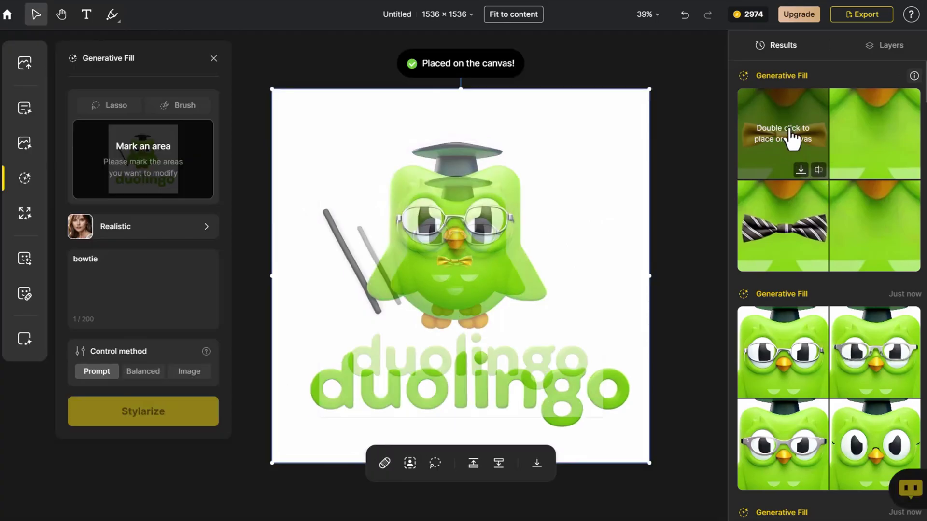
{"action": "left_click", "coordinate": [685, 220]}
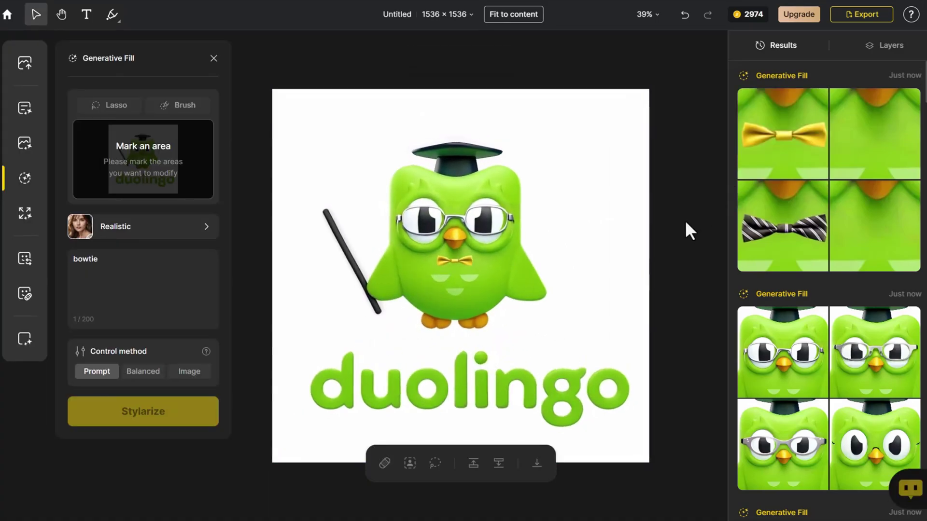
Change the fill prompt to 'flying pencil' with the LOGO Design Playful Seaside style.
{"action": "left_click", "coordinate": [186, 261]}
{"action": "key", "text": "ctrl+a"}
{"action": "type", "text": "flying pencil"}
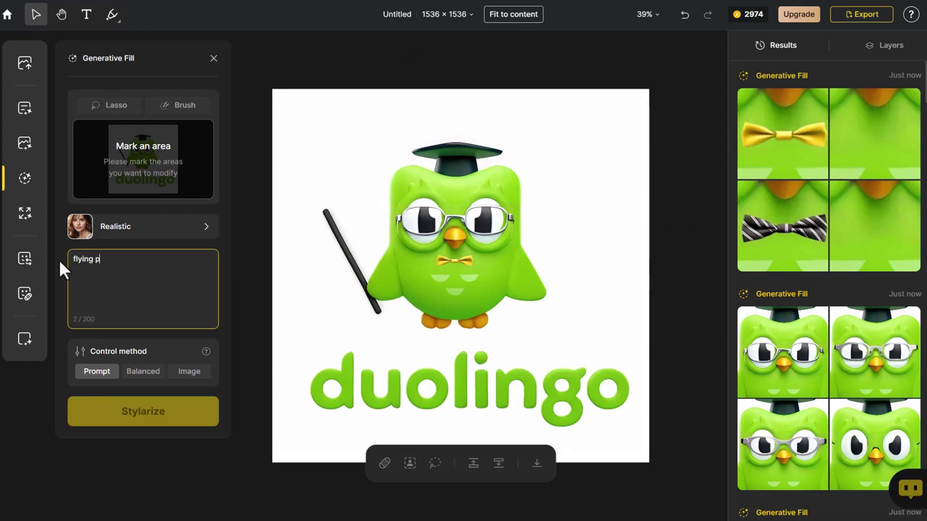
{"action": "left_click", "coordinate": [103, 230]}
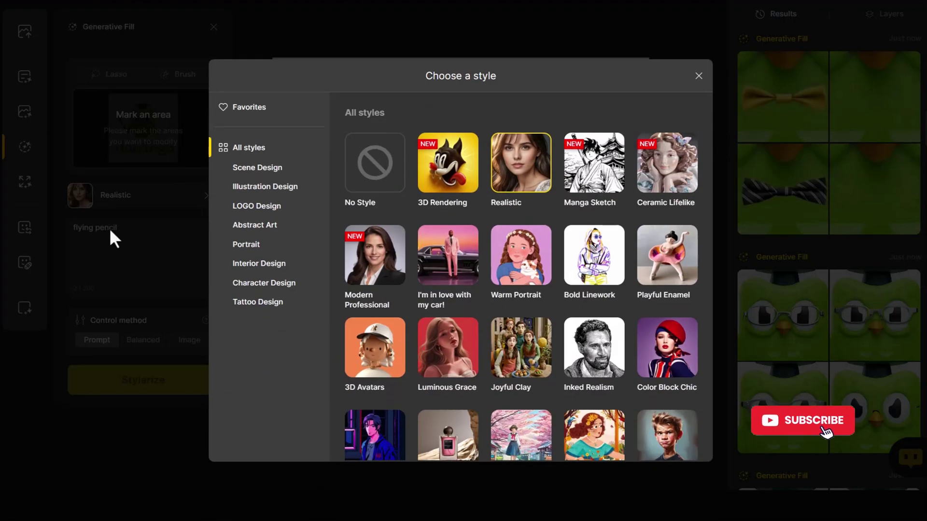
{"action": "left_click", "coordinate": [221, 211]}
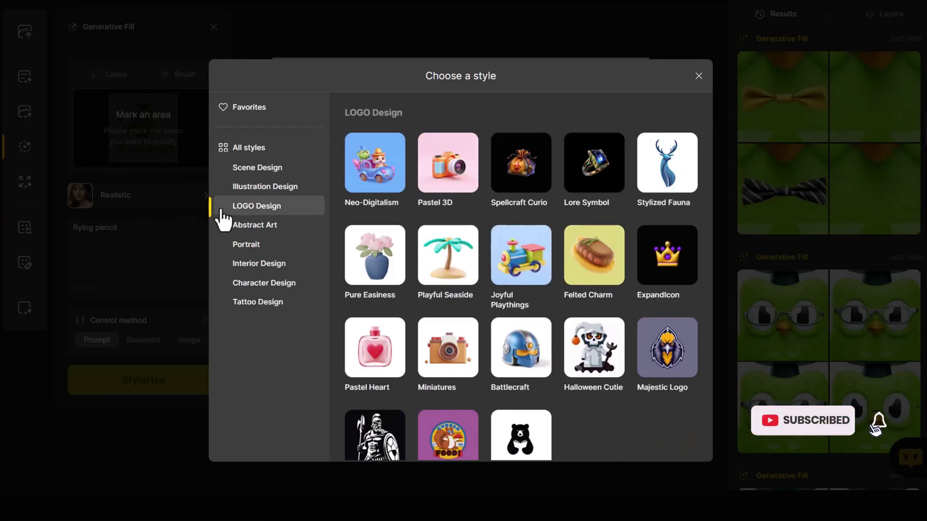
{"action": "left_click", "coordinate": [447, 268]}
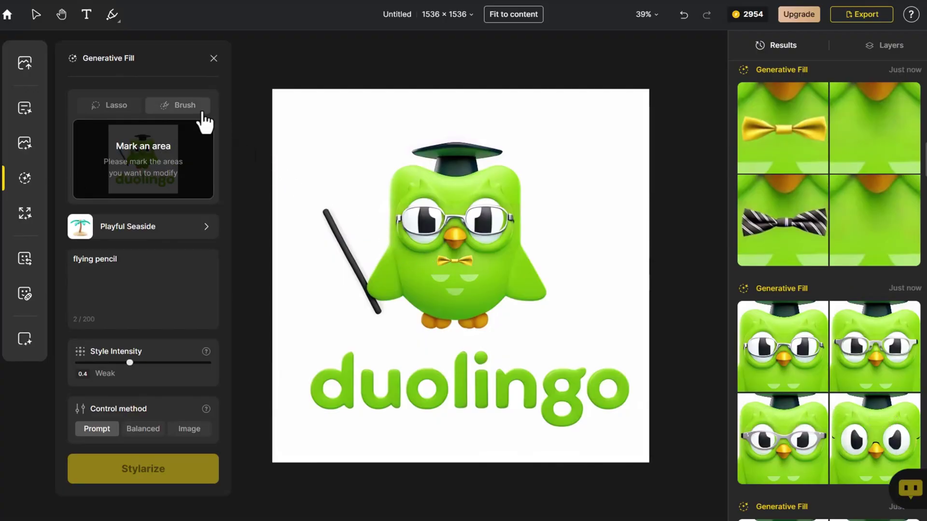
Brush a strip under the feet, set intensity 0.8, generate, and place the first pencil.
{"action": "left_click", "coordinate": [203, 111]}
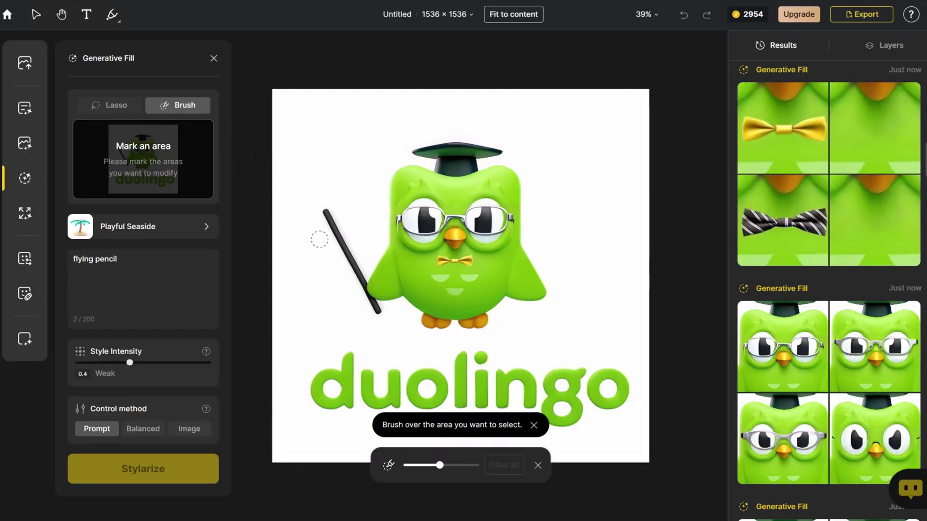
{"action": "left_click", "coordinate": [388, 329]}
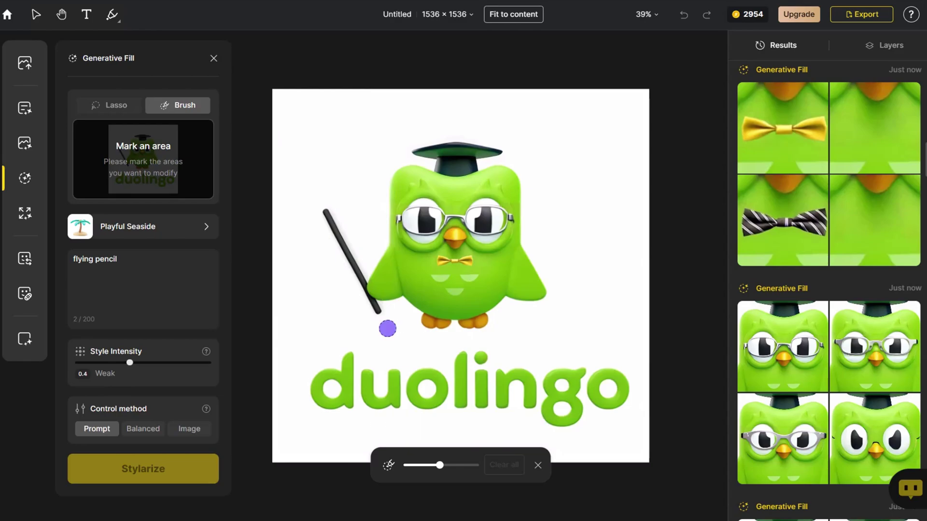
{"action": "left_click_drag", "start_coordinate": [387, 328], "coordinate": [531, 328]}
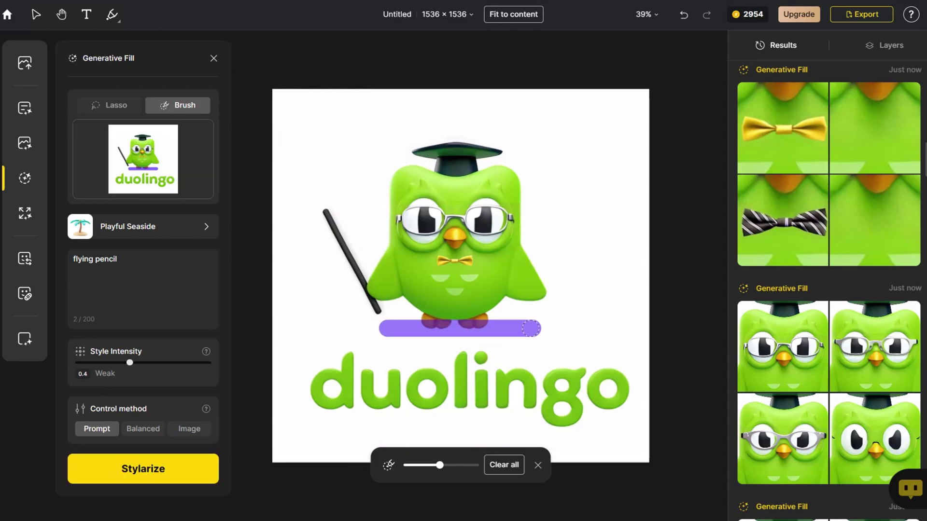
{"action": "left_click", "coordinate": [184, 362]}
{"action": "left_click", "coordinate": [200, 475]}
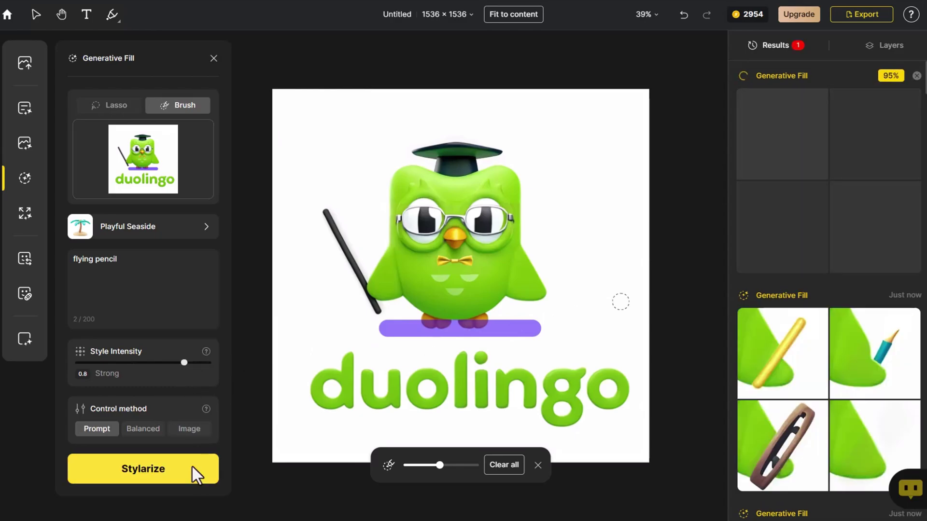
{"action": "mouse_move", "coordinate": [791, 142]}
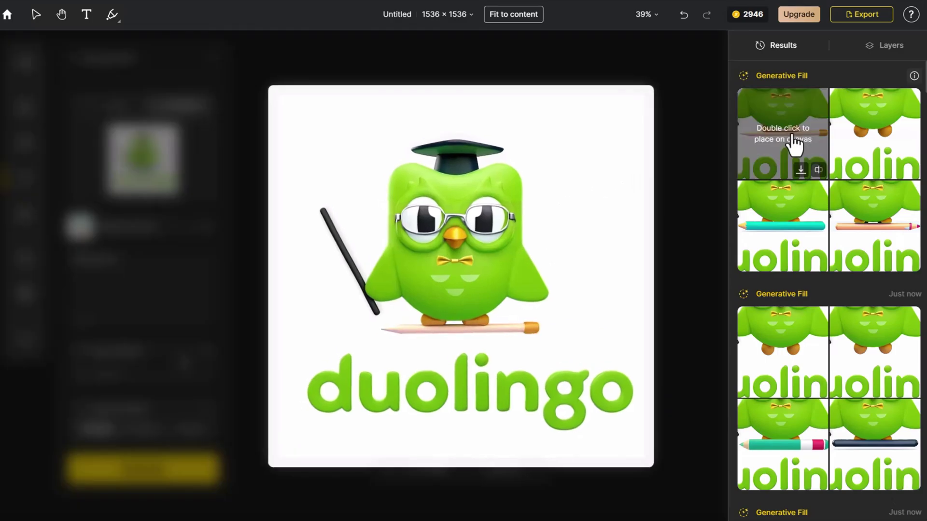
{"action": "left_click", "coordinate": [817, 171]}
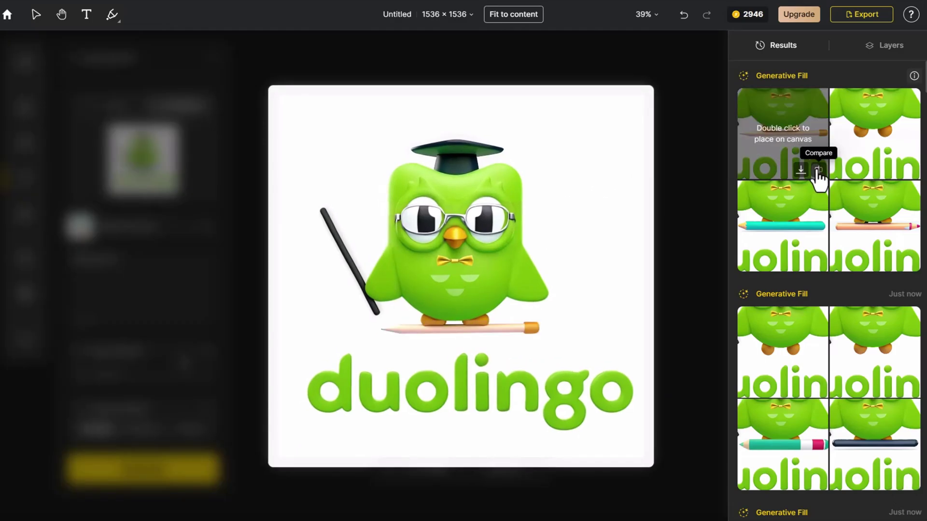
{"action": "double_click", "coordinate": [782, 150]}
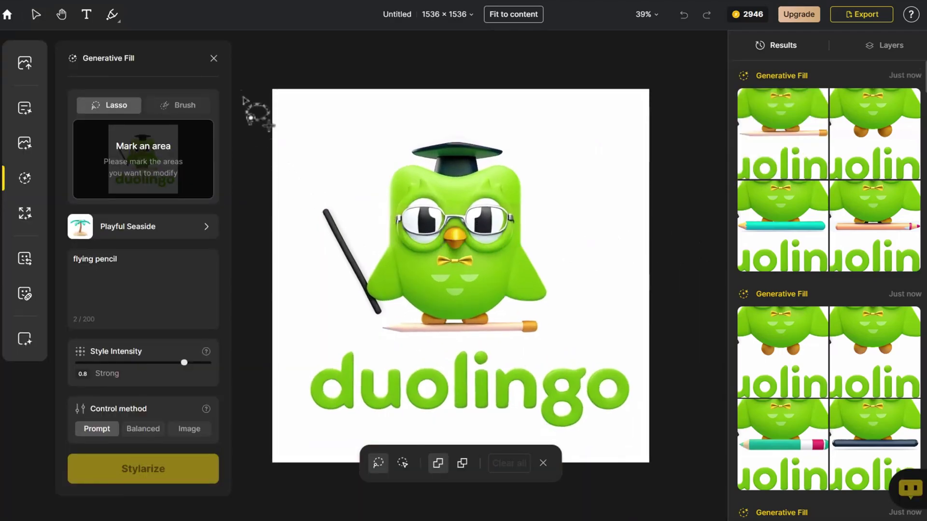
Import the red anger-mark sticker, move it beside the hat, and tilt it about 30 degrees.
{"action": "left_click", "coordinate": [213, 58]}
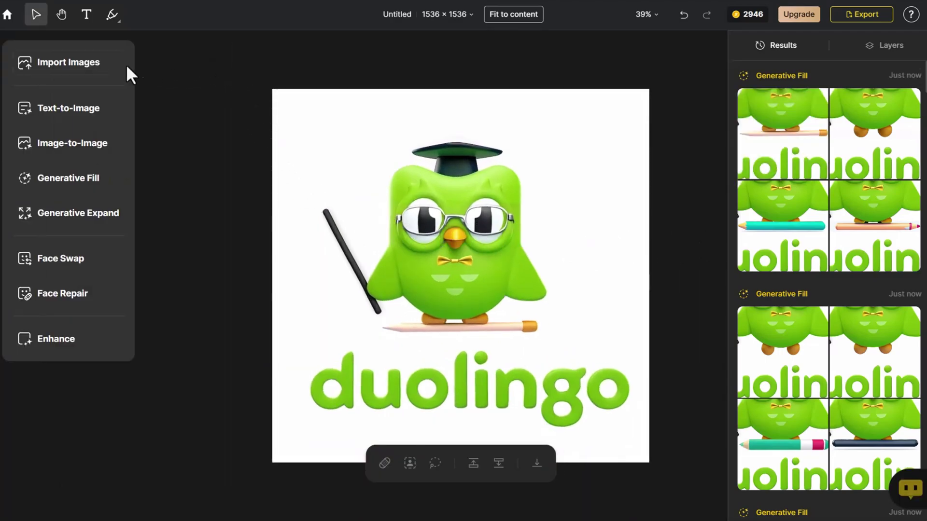
{"action": "left_click", "coordinate": [111, 66]}
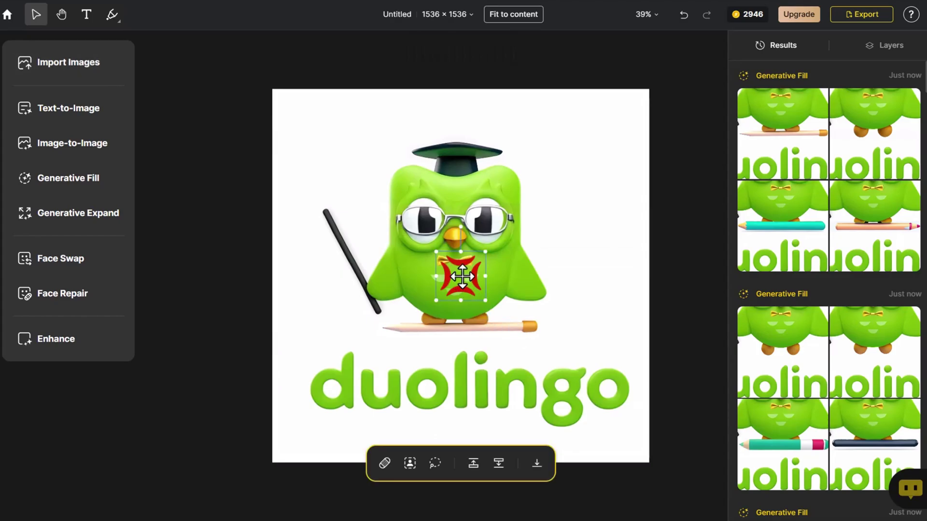
{"action": "left_click_drag", "start_coordinate": [461, 276], "coordinate": [510, 185]}
{"action": "mouse_move", "coordinate": [512, 141]}
{"action": "left_mouse_down"}
{"action": "mouse_move", "coordinate": [479, 139]}
{"action": "mouse_move", "coordinate": [513, 156]}
{"action": "left_mouse_up"}
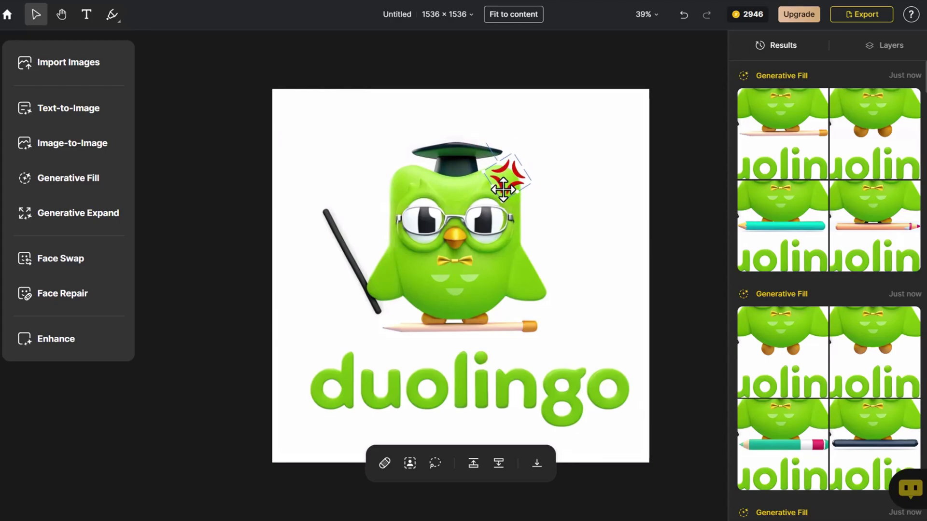
{"action": "left_click", "coordinate": [662, 233]}
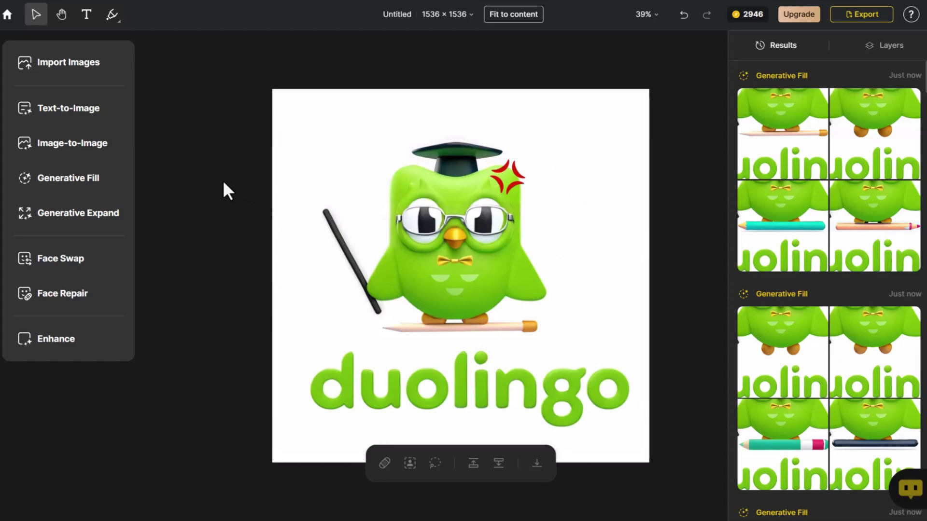
Import the headphones owl image and auto-generate an Image-to-Image prompt for it.
{"action": "left_click", "coordinate": [111, 74]}
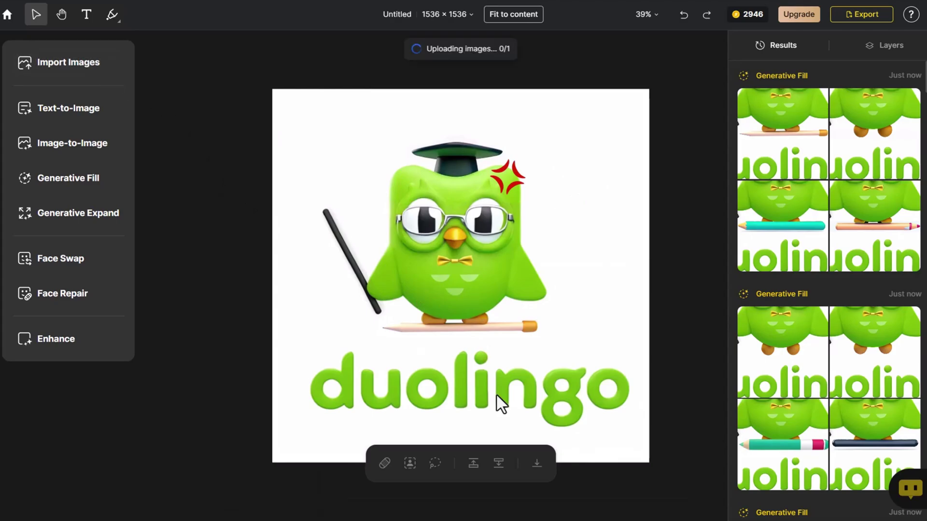
{"action": "left_click", "coordinate": [246, 276]}
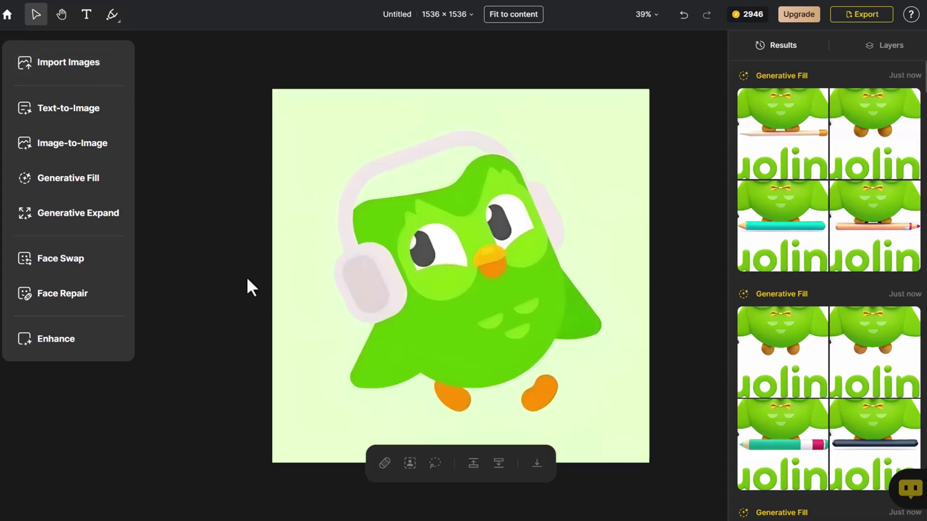
{"action": "left_click", "coordinate": [106, 143]}
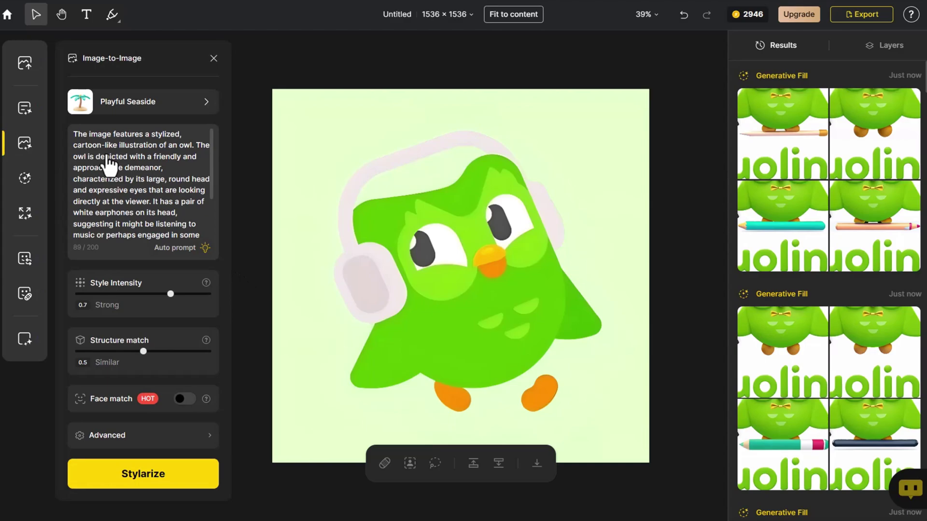
{"action": "left_click", "coordinate": [204, 253]}
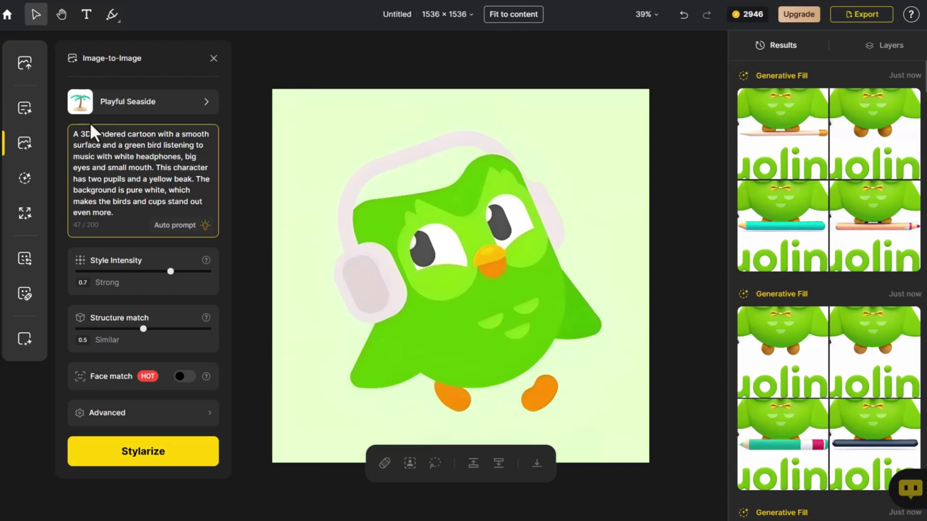
{"action": "left_click", "coordinate": [108, 110]}
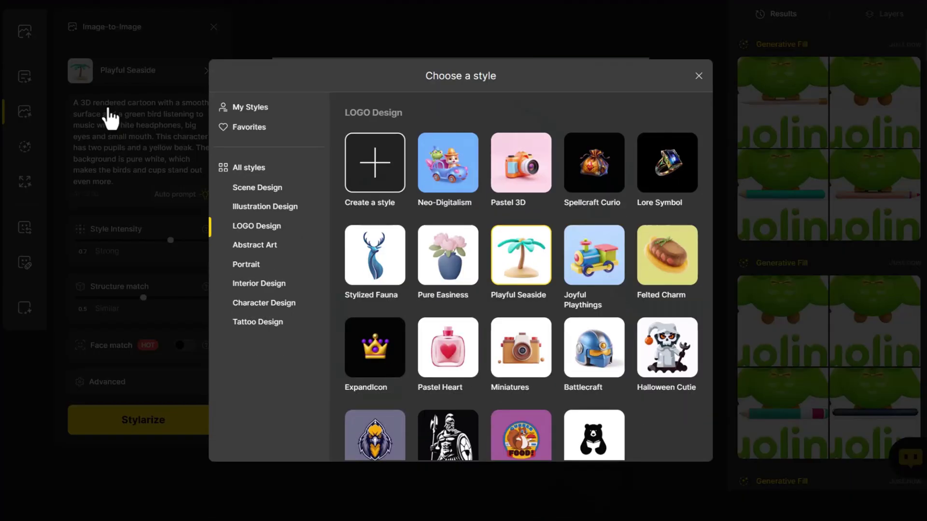
Restyle the headphones owl in ExpandIcon style with structure match 1 and place the third result on the canvas.
{"action": "left_click", "coordinate": [372, 355]}
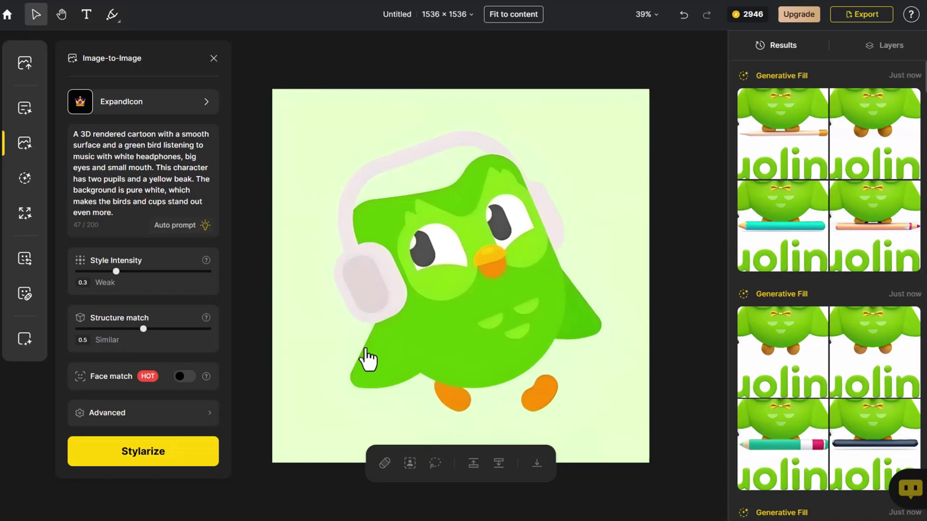
{"action": "left_click", "coordinate": [209, 330]}
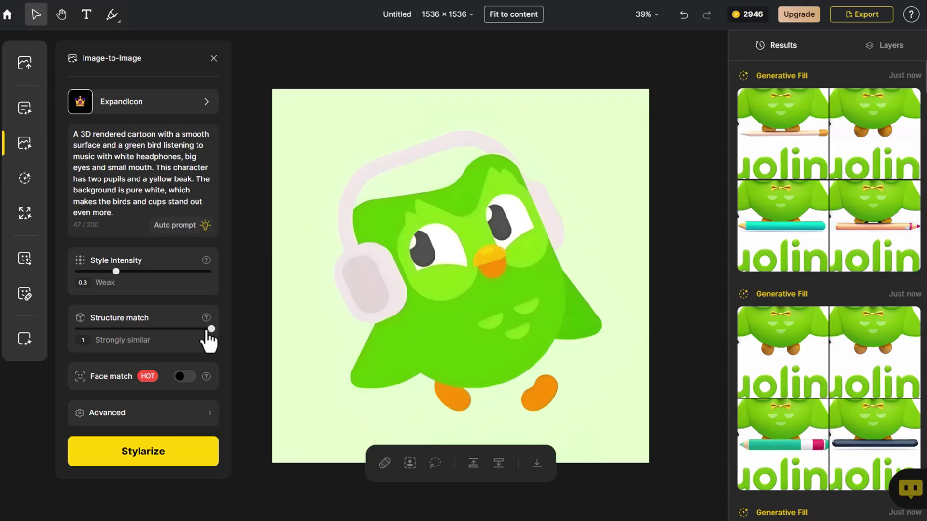
{"action": "left_click", "coordinate": [202, 458]}
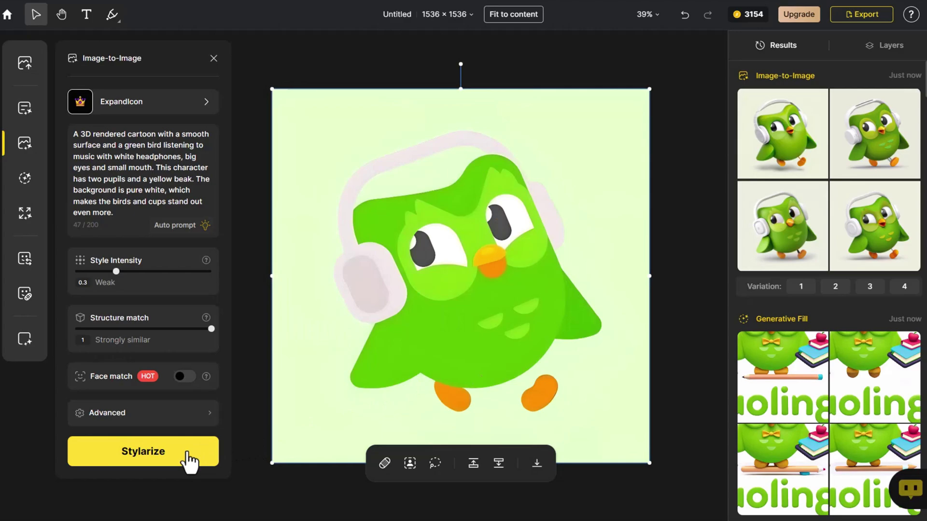
{"action": "mouse_move", "coordinate": [745, 253]}
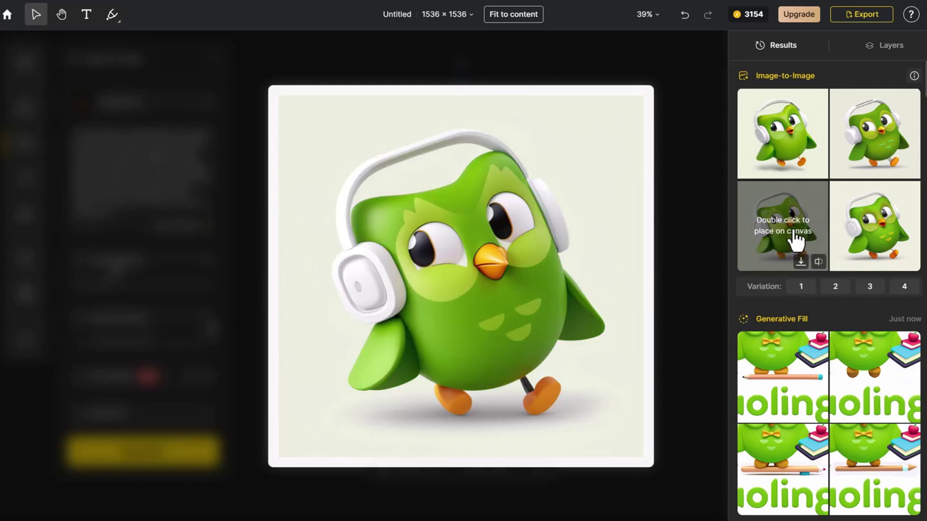
{"action": "double_click", "coordinate": [794, 238]}
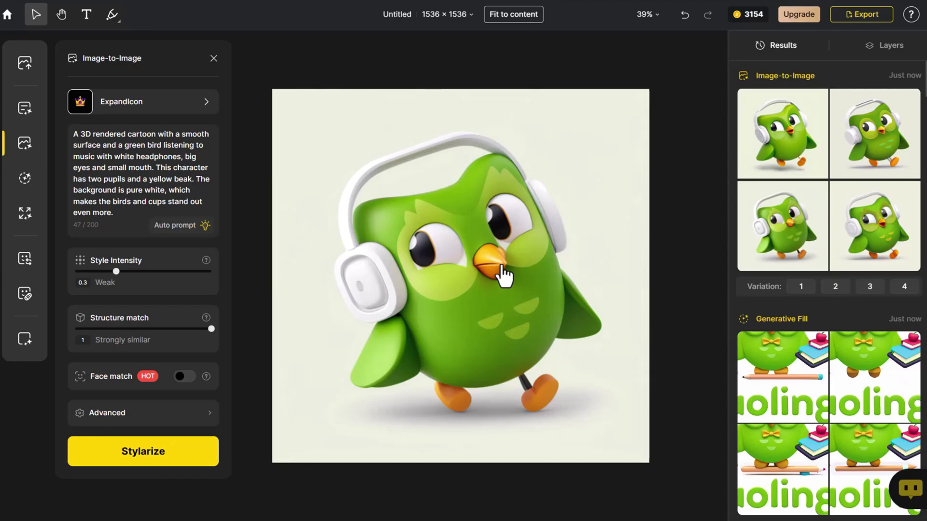
{"action": "left_click", "coordinate": [214, 59]}
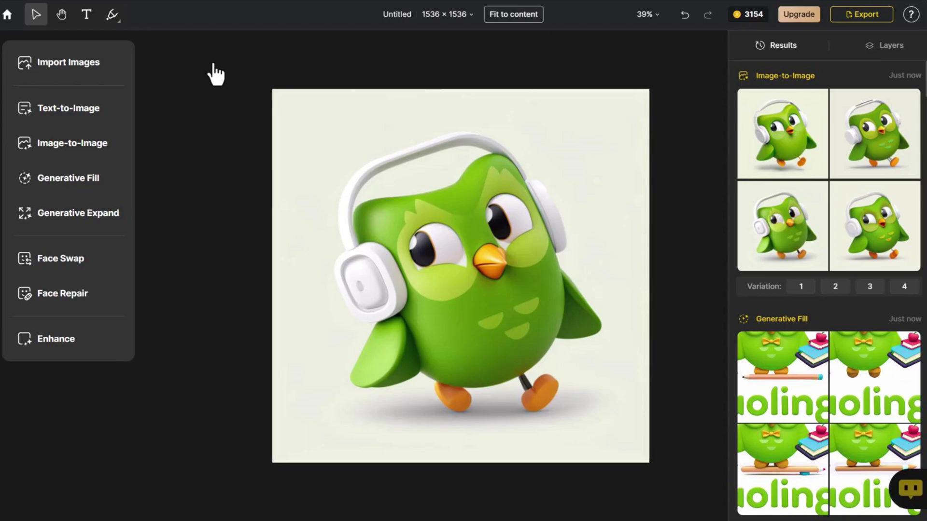
Import the two flat owl face images and check their stacking in the Layers list.
{"action": "left_click", "coordinate": [111, 73]}
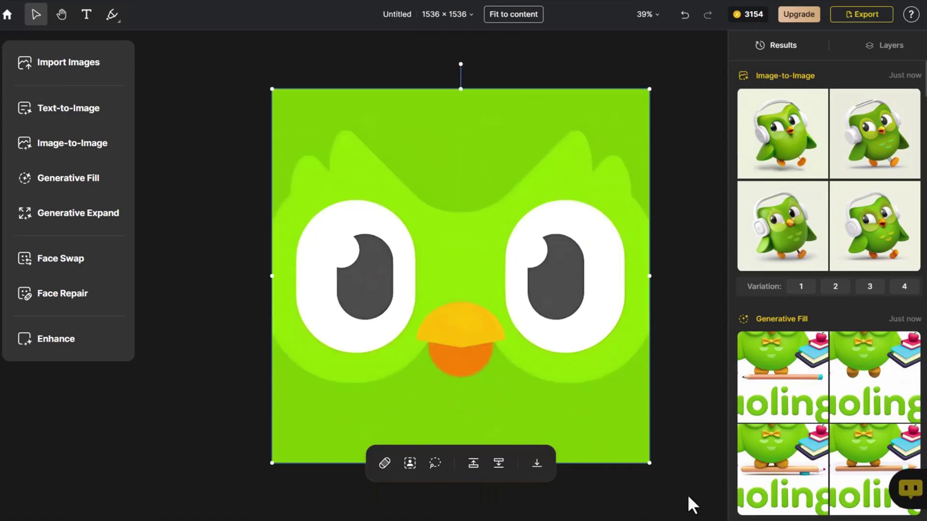
{"action": "left_click", "coordinate": [687, 494]}
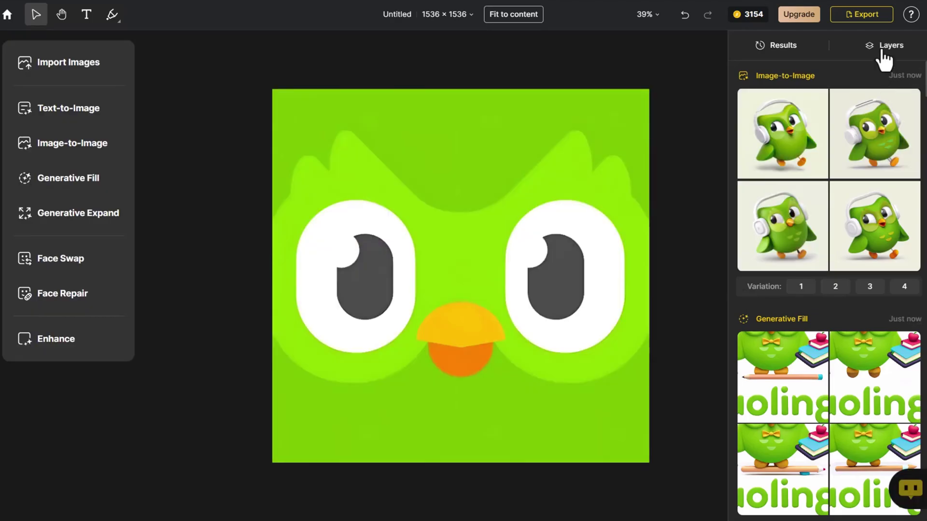
{"action": "left_click", "coordinate": [885, 48]}
{"action": "left_click", "coordinate": [804, 88]}
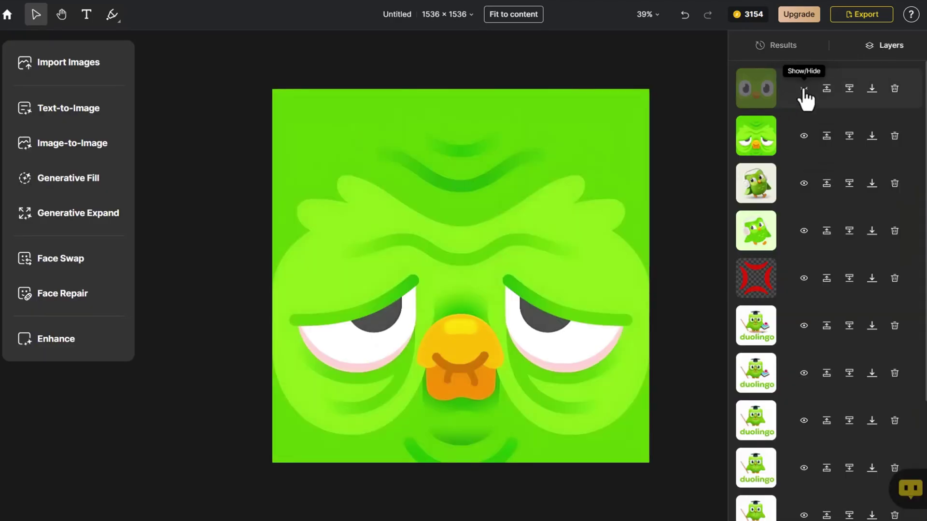
{"action": "left_click", "coordinate": [804, 89]}
{"action": "left_click", "coordinate": [783, 46]}
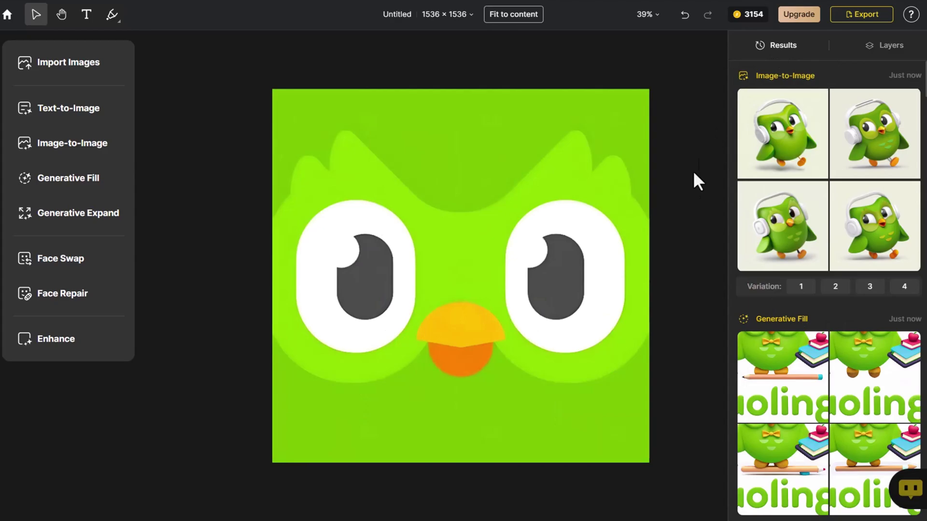
Auto-generate an Image-to-Image prompt for the owl face and add '3D' to it.
{"action": "left_click", "coordinate": [101, 144]}
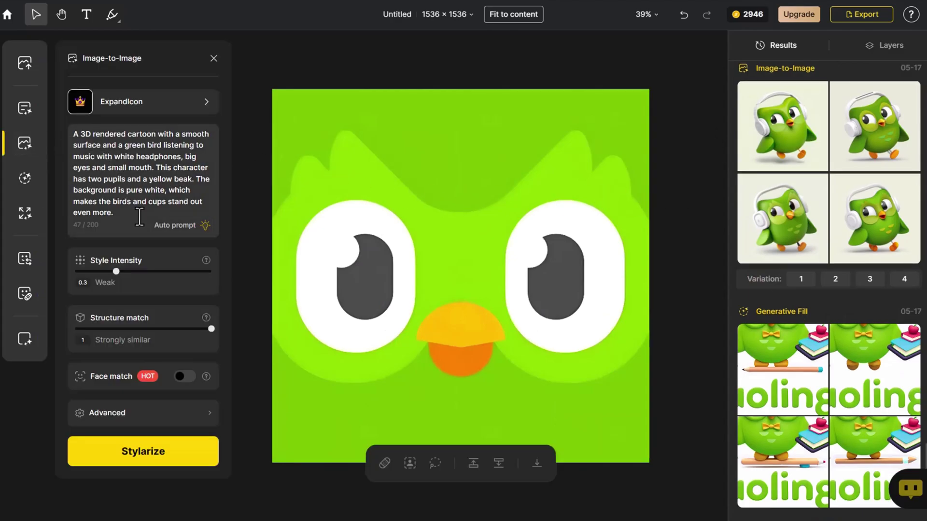
{"action": "left_click", "coordinate": [205, 226]}
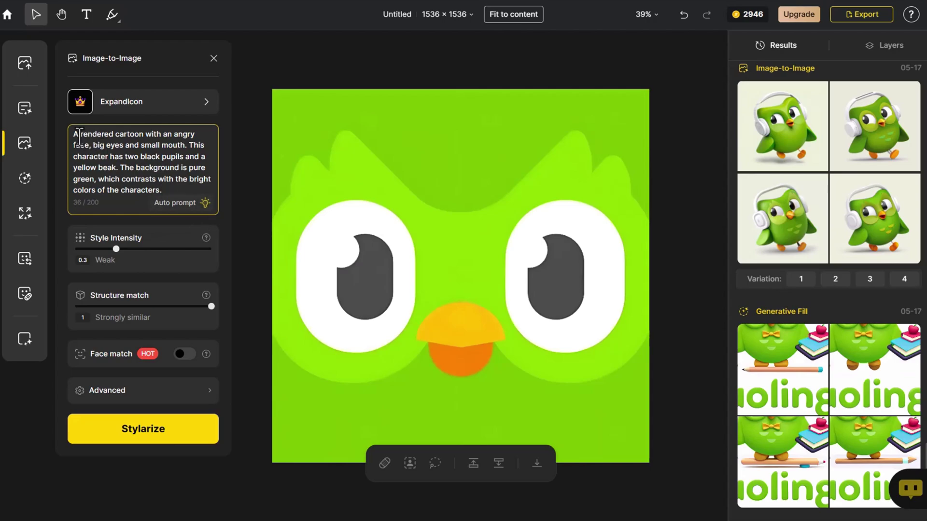
{"action": "type", "text": "3D"}
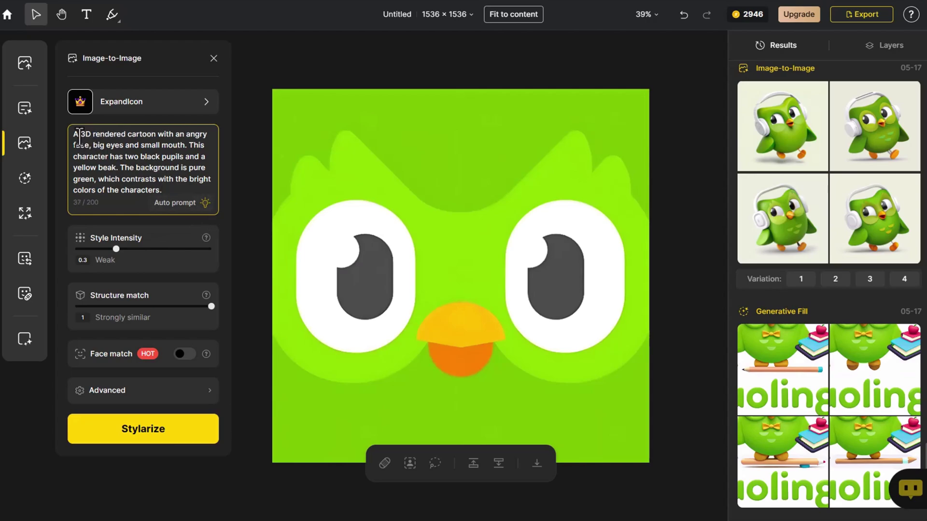
Choose the Realistic style, set structure match to 0.8, and generate the 3D renditions.
{"action": "left_click", "coordinate": [121, 108]}
{"action": "left_click", "coordinate": [247, 169]}
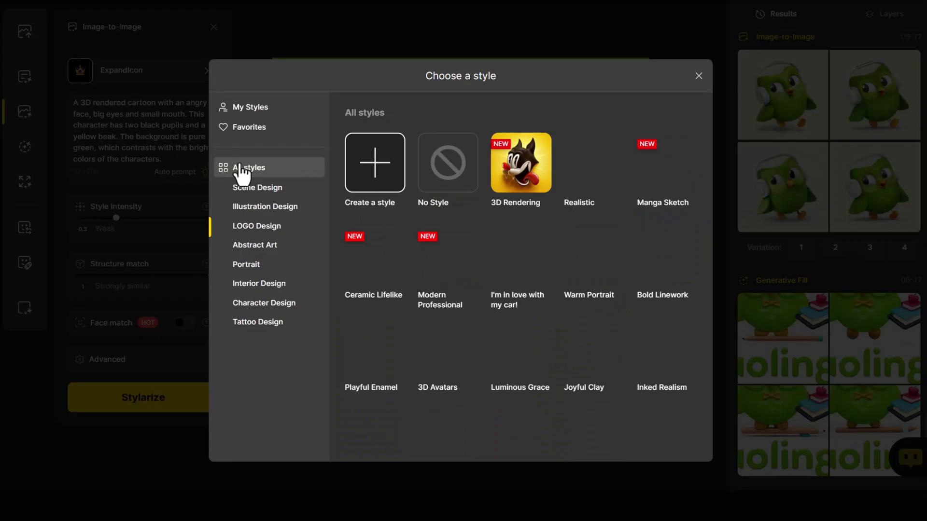
{"action": "left_click", "coordinate": [585, 175]}
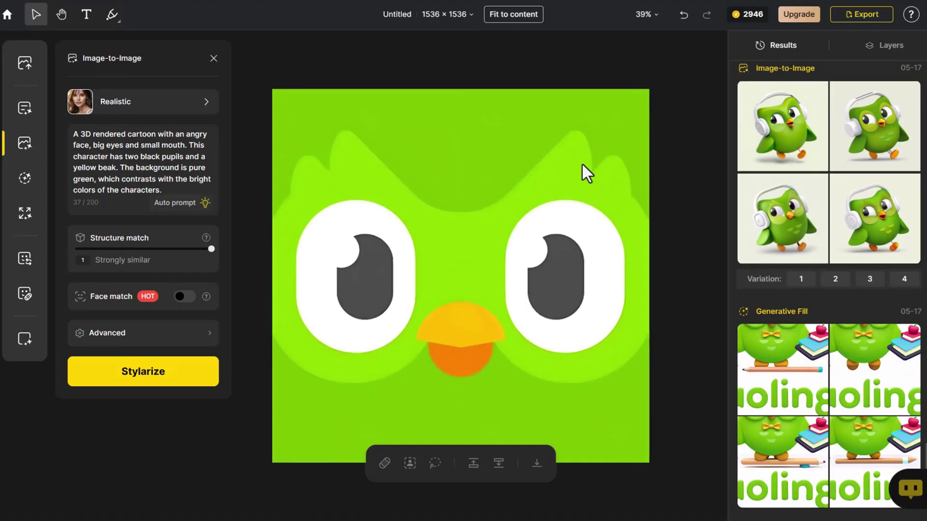
{"action": "left_click", "coordinate": [184, 249]}
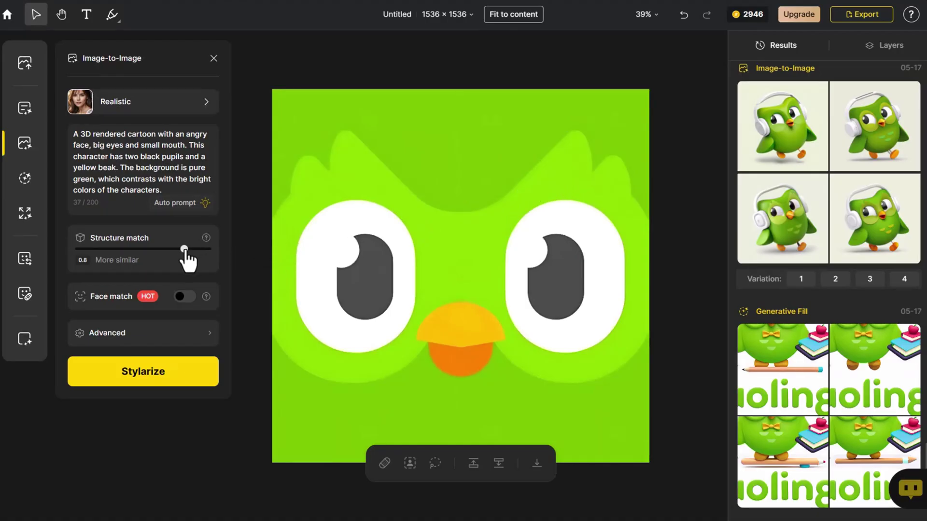
{"action": "left_click", "coordinate": [191, 371]}
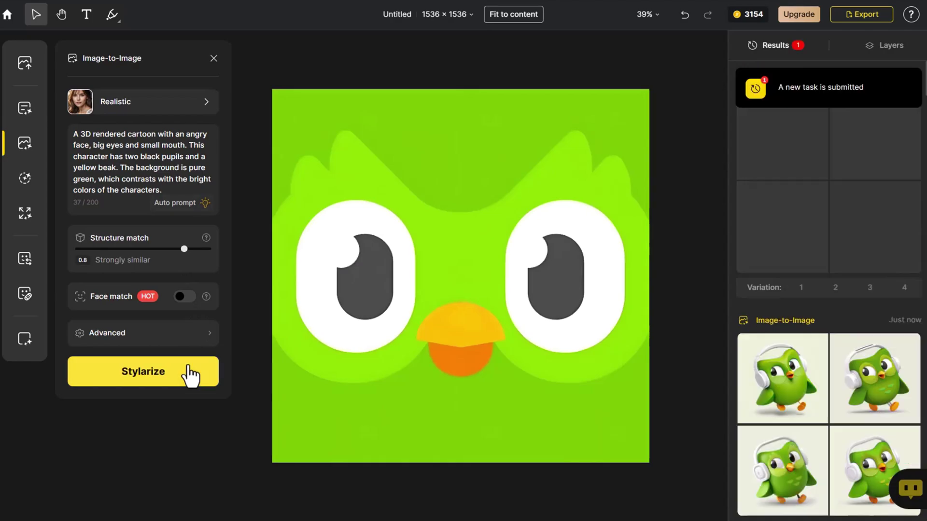
{"action": "mouse_move", "coordinate": [761, 244]}
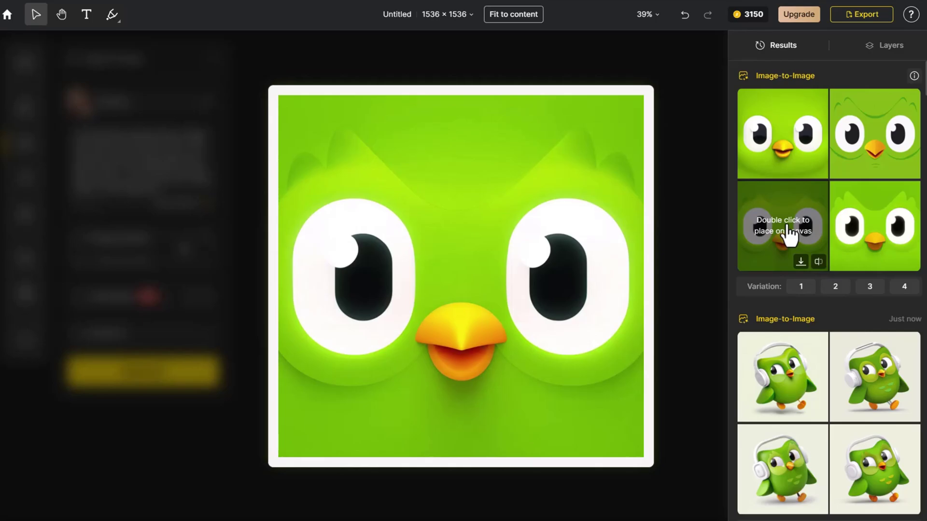
Place the third 3D wide-eyed face on the canvas and move the sleepy face layer to the top.
{"action": "double_click", "coordinate": [789, 235]}
{"action": "left_click", "coordinate": [715, 231]}
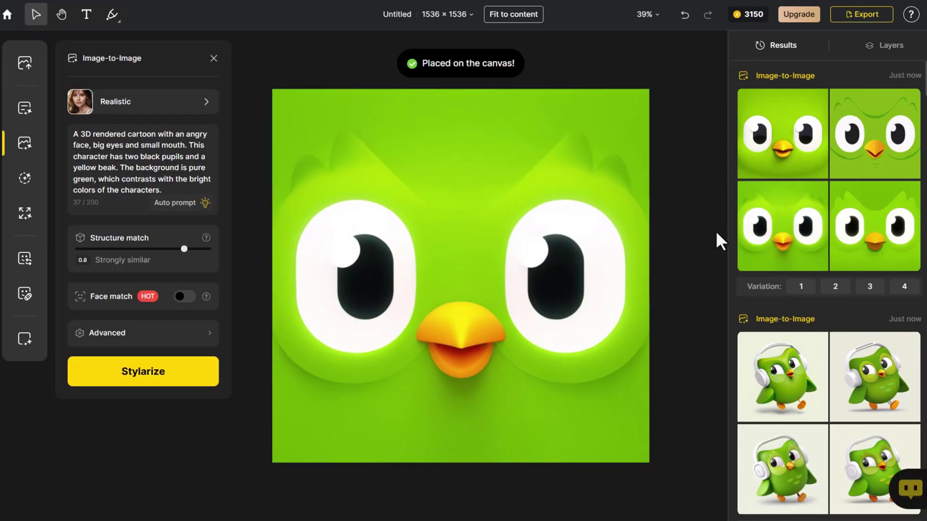
{"action": "left_click", "coordinate": [861, 46]}
{"action": "left_click_drag", "start_coordinate": [782, 140], "coordinate": [782, 80]}
{"action": "left_click", "coordinate": [778, 45]}
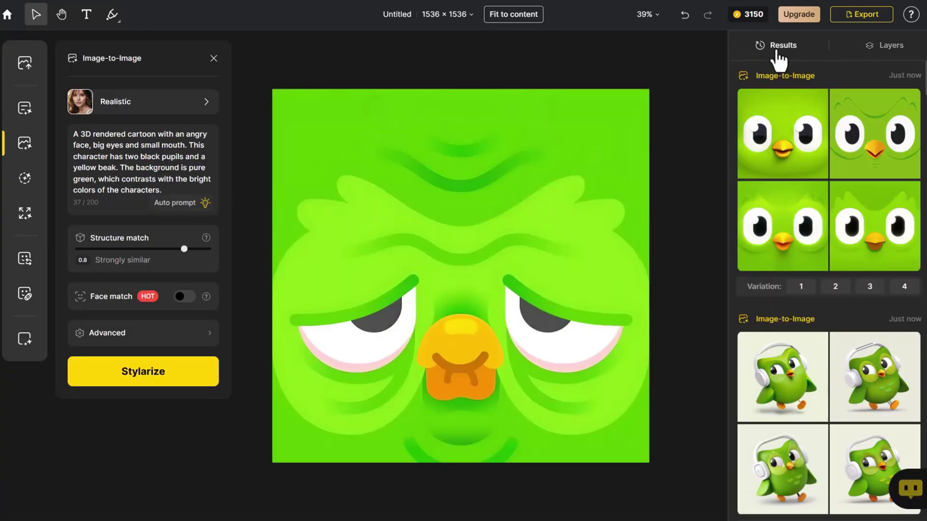
Generate 3D versions of the sleepy owl face and place the third one on the canvas.
{"action": "left_click", "coordinate": [197, 249]}
{"action": "left_click", "coordinate": [196, 377]}
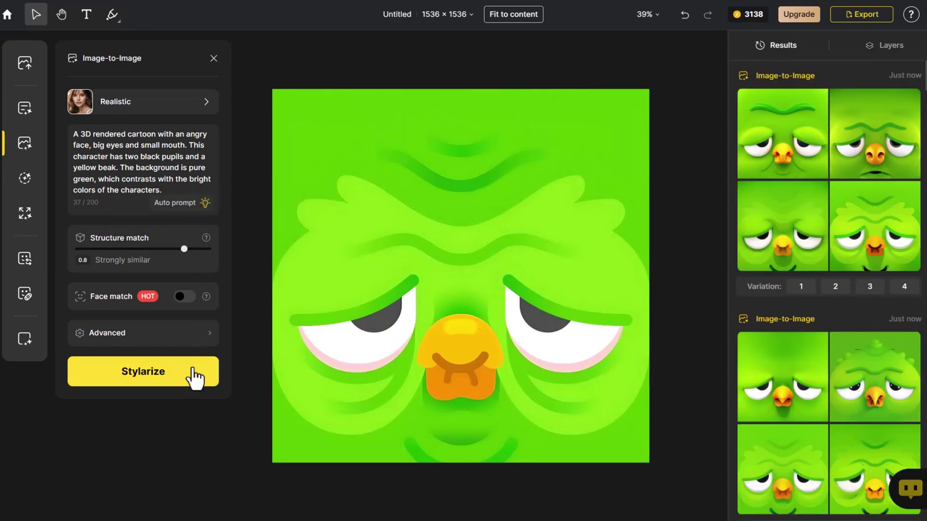
{"action": "mouse_move", "coordinate": [781, 235]}
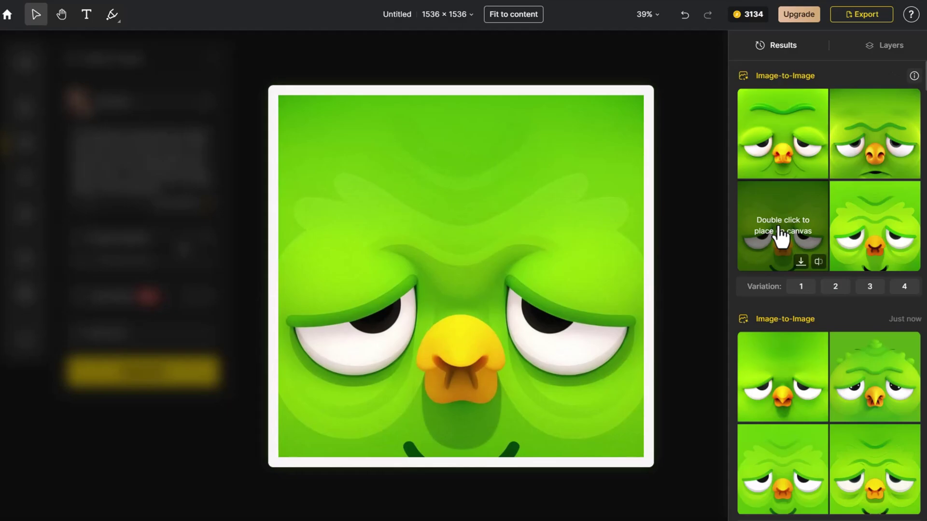
{"action": "left_click", "coordinate": [817, 262]}
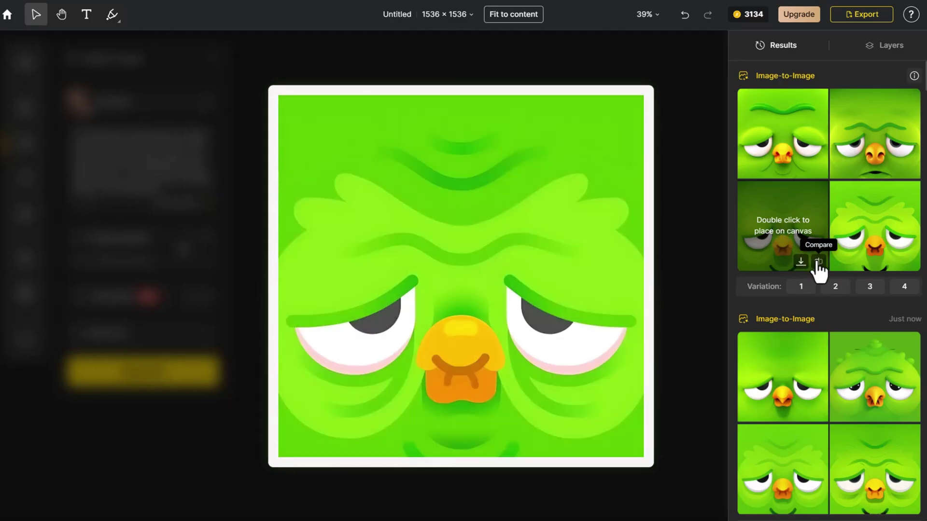
{"action": "double_click", "coordinate": [797, 228]}
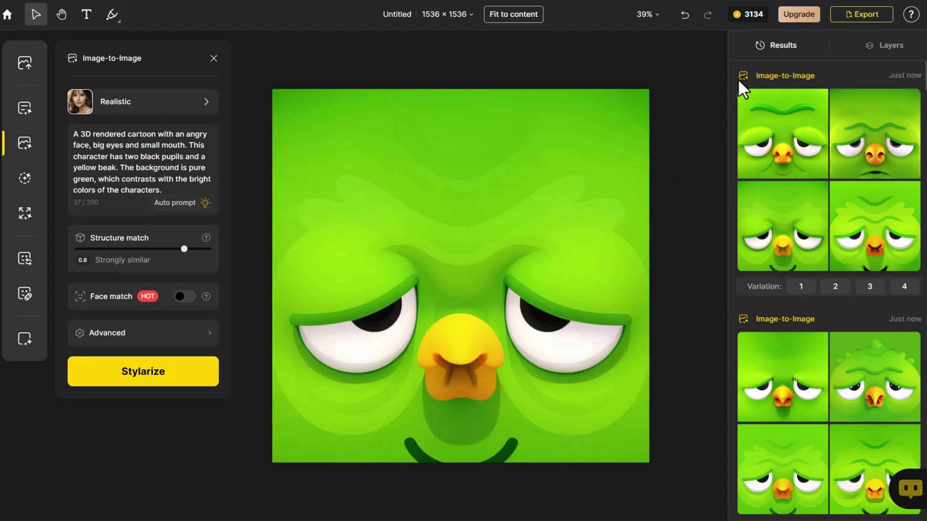
Export the 3D sleepy face as a 1× PNG download.
{"action": "left_click", "coordinate": [845, 17]}
{"action": "left_click", "coordinate": [837, 116]}
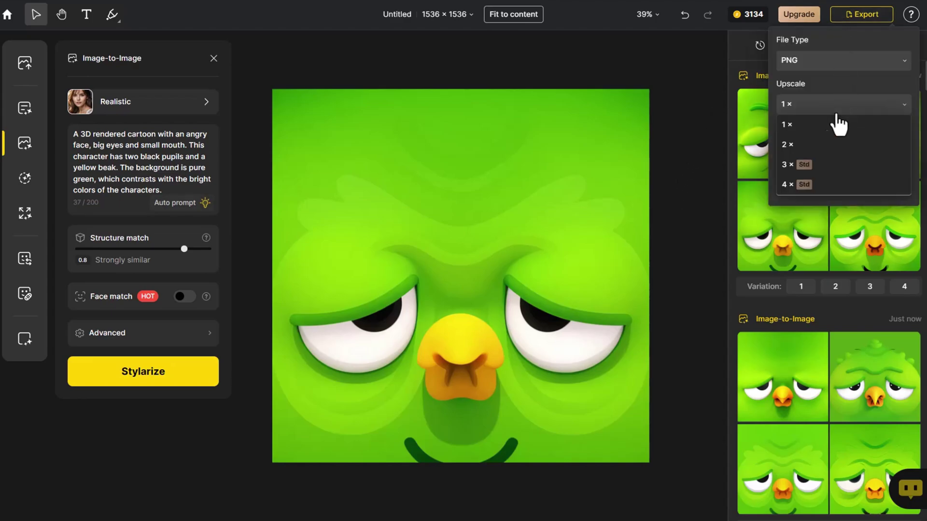
{"action": "left_click", "coordinate": [830, 122]}
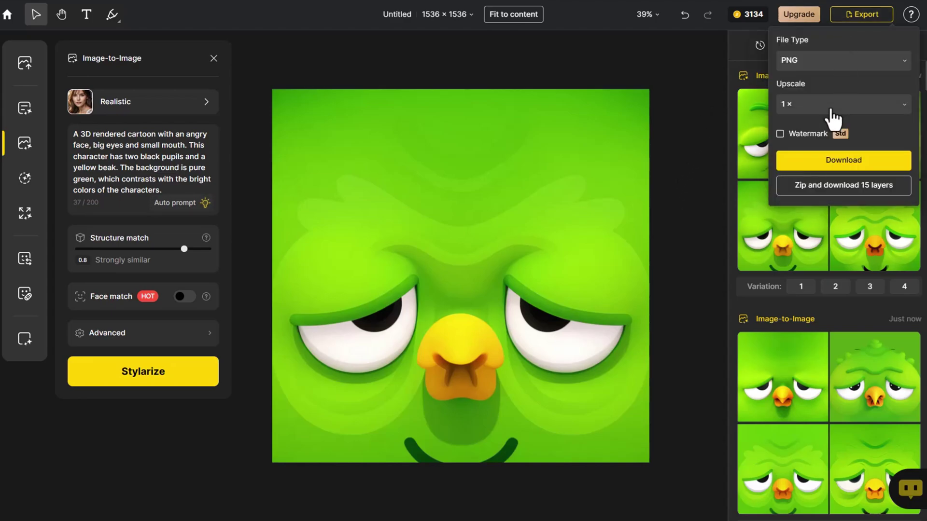
{"action": "left_click", "coordinate": [816, 169]}
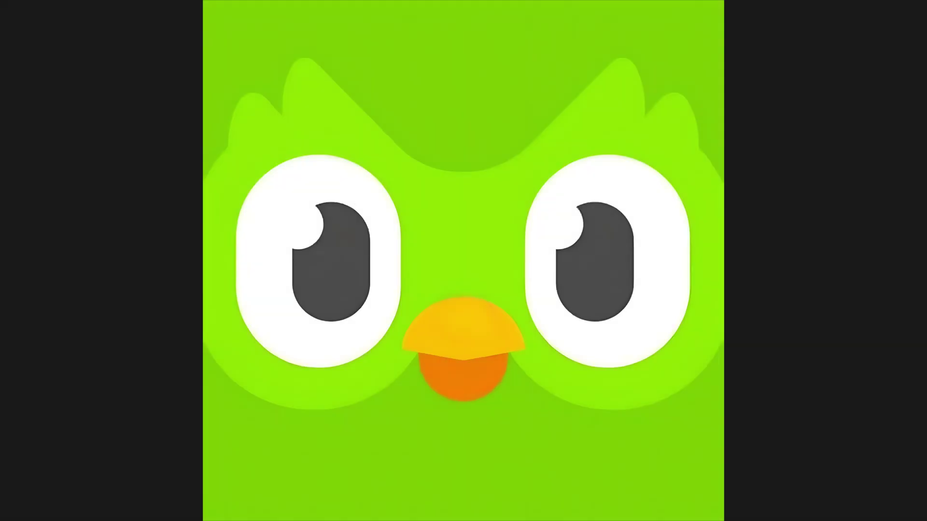